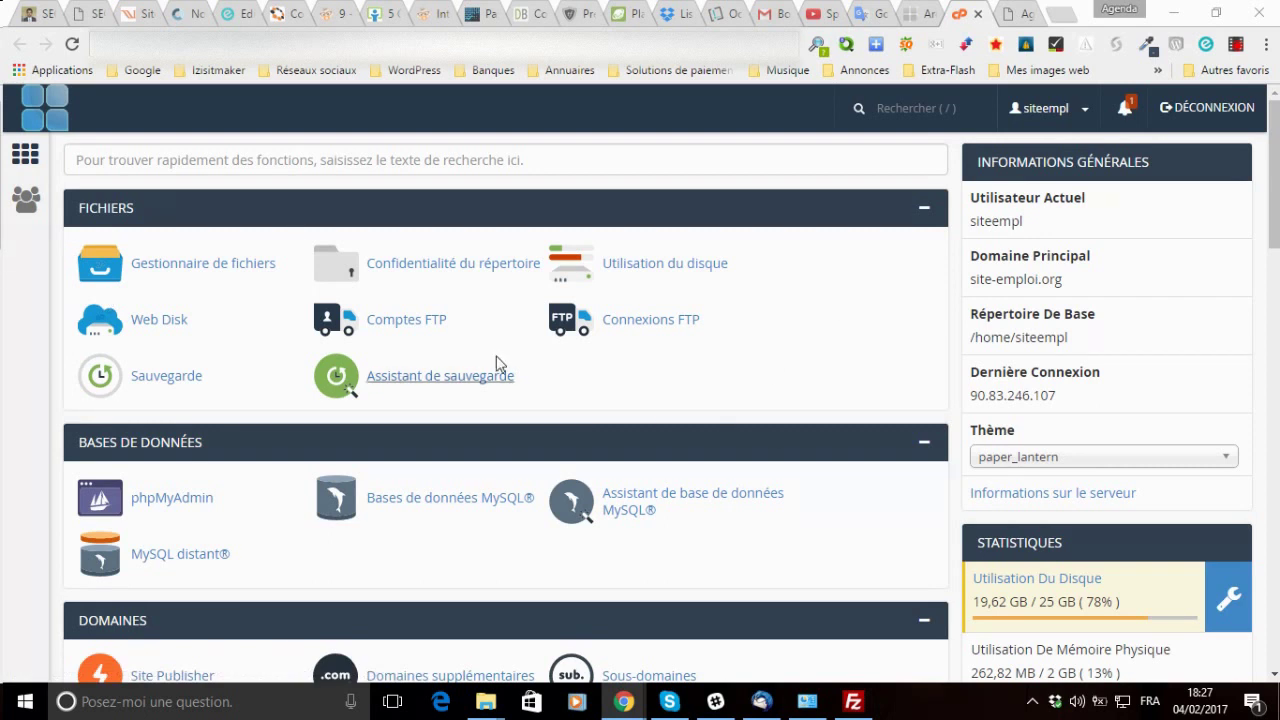
Step: Open Softaculous Apps Installer from cPanel and bring up the import form for WordPress
{"action": "scroll", "coordinate": [494, 363], "scroll_direction": "down", "scroll_amount": 4}
{"action": "scroll", "coordinate": [491, 365], "scroll_direction": "down", "scroll_amount": 8}
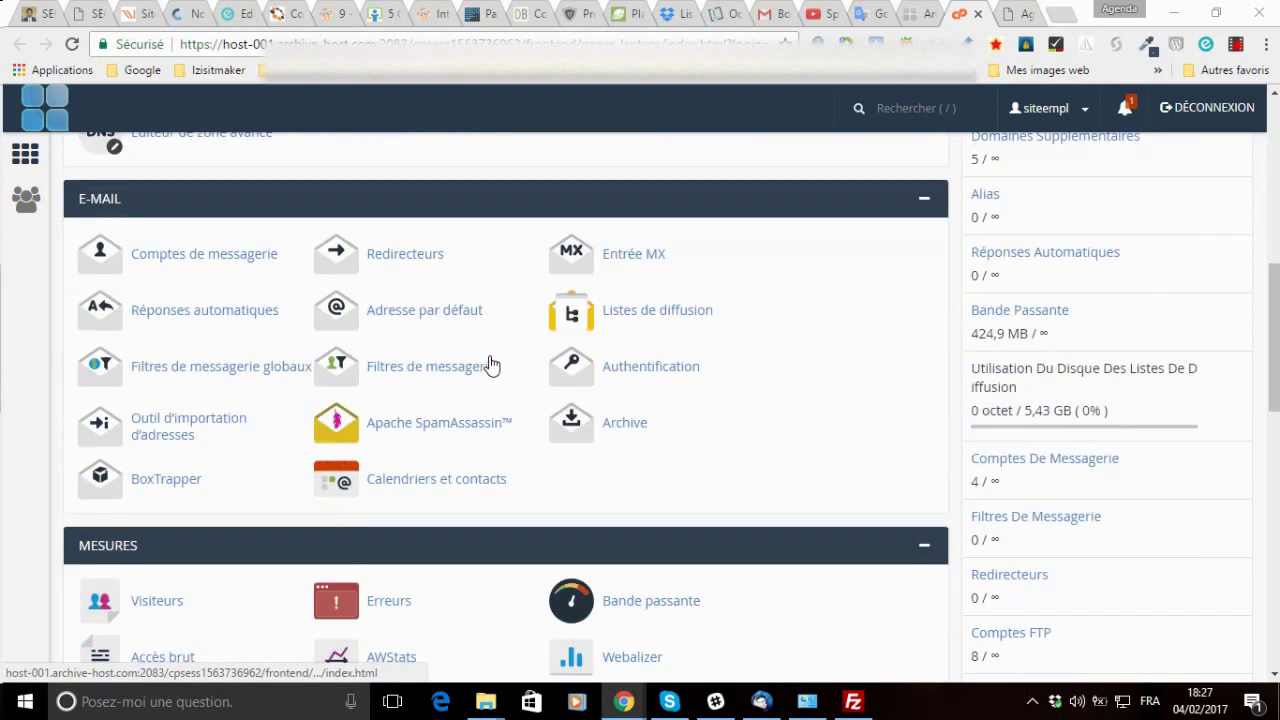
{"action": "scroll", "coordinate": [484, 365], "scroll_direction": "down", "scroll_amount": 2}
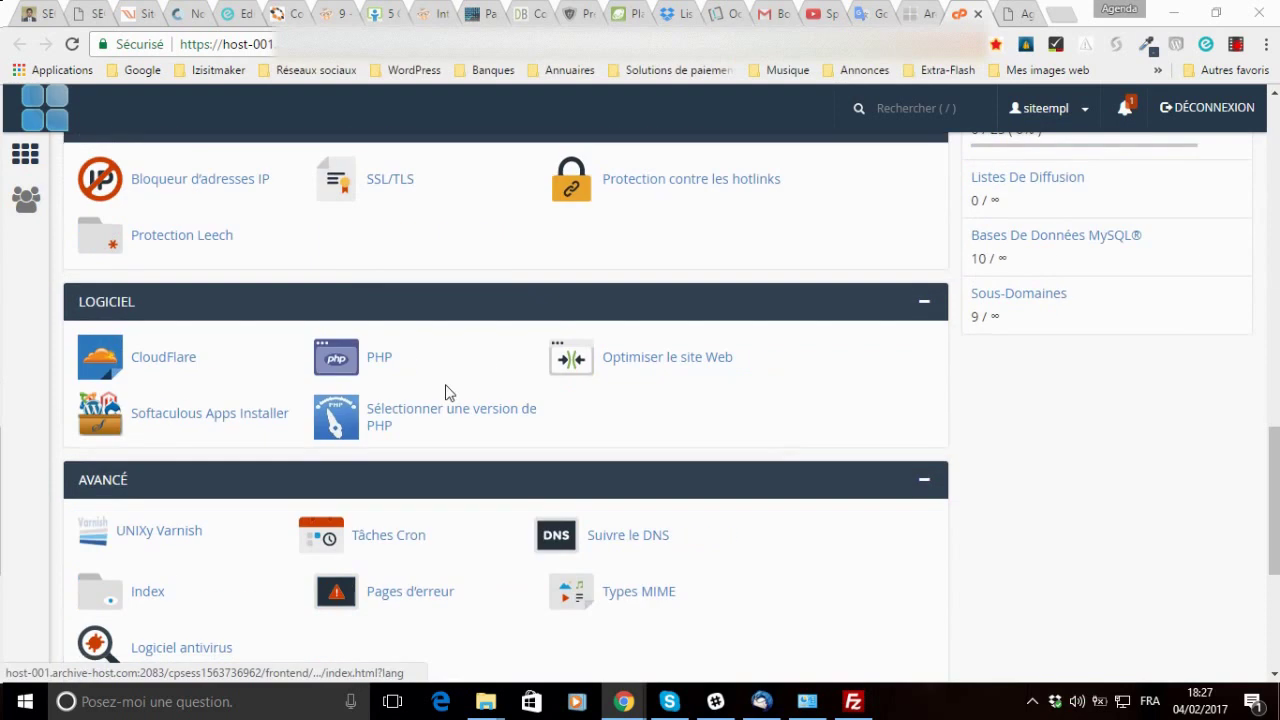
{"action": "left_click", "coordinate": [158, 421]}
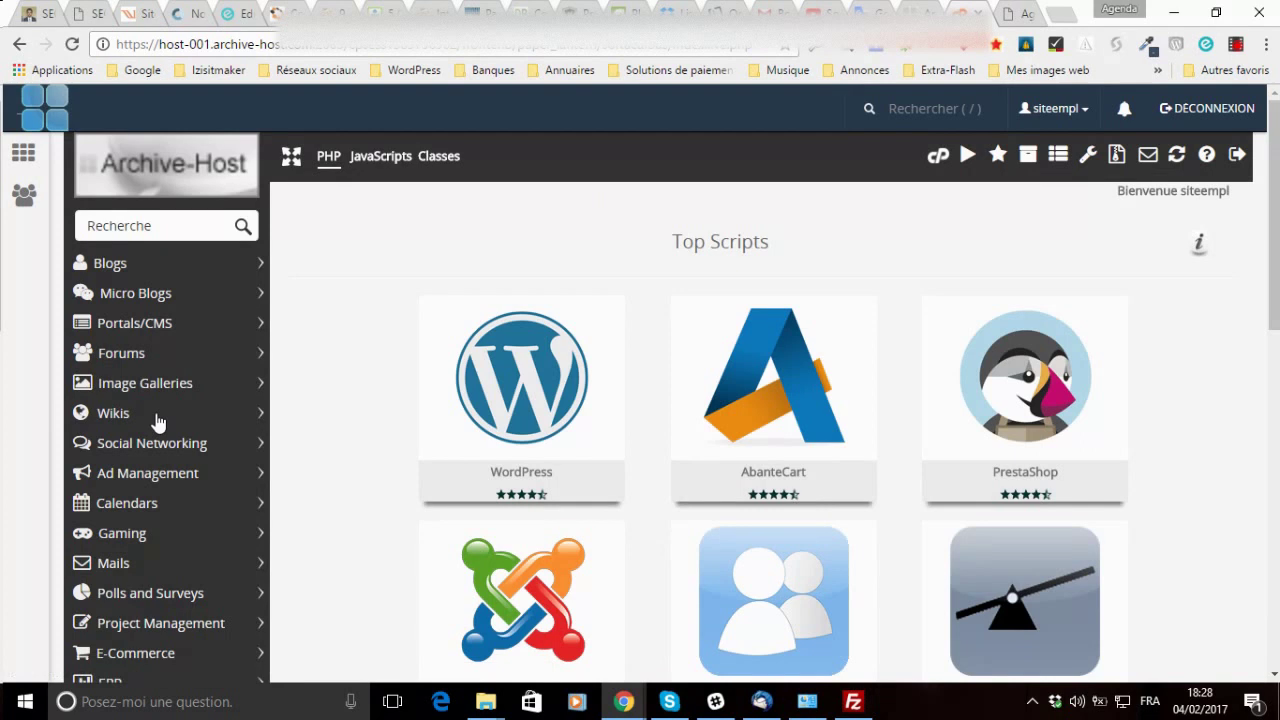
{"action": "left_click", "coordinate": [528, 378]}
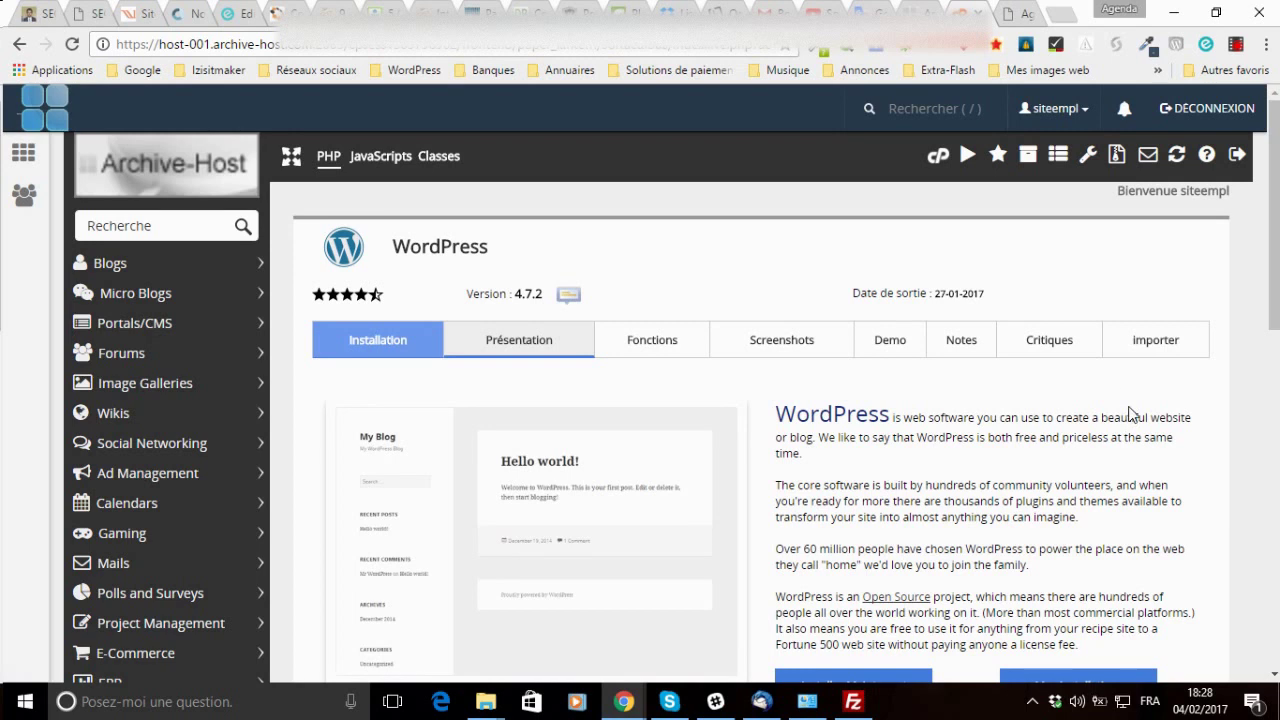
{"action": "left_click", "coordinate": [1155, 342]}
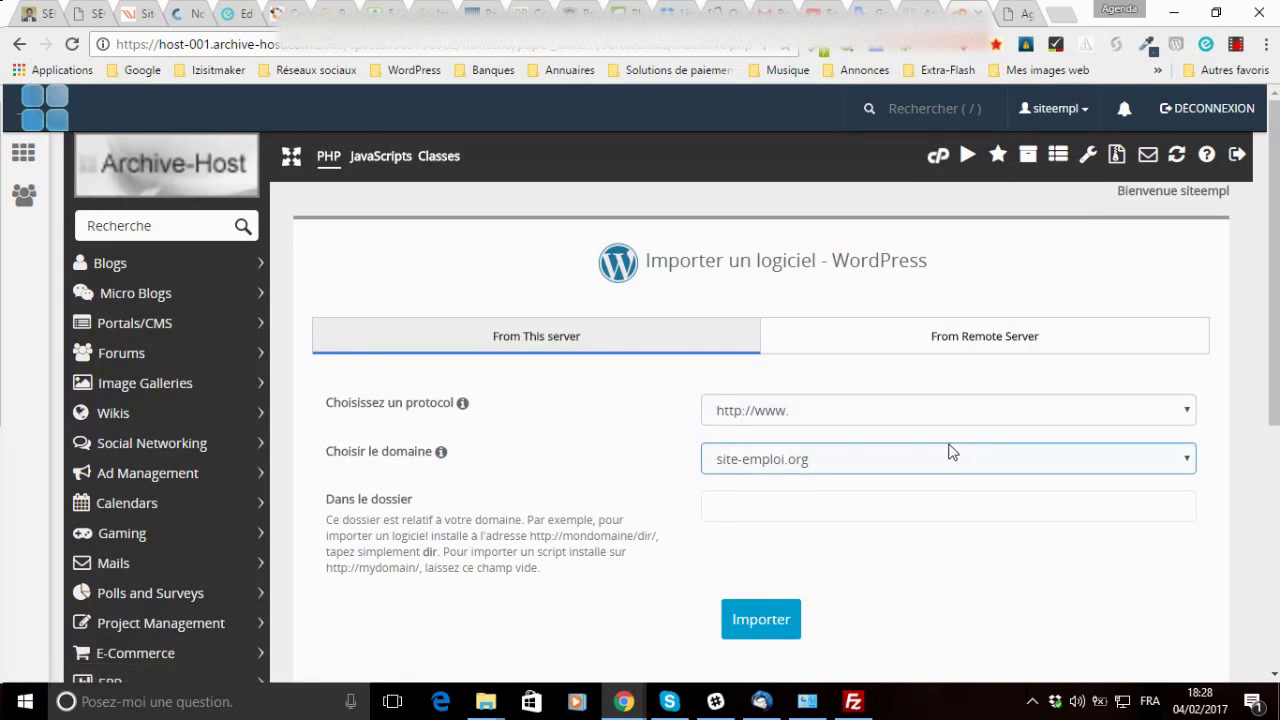
{"action": "left_click", "coordinate": [952, 508]}
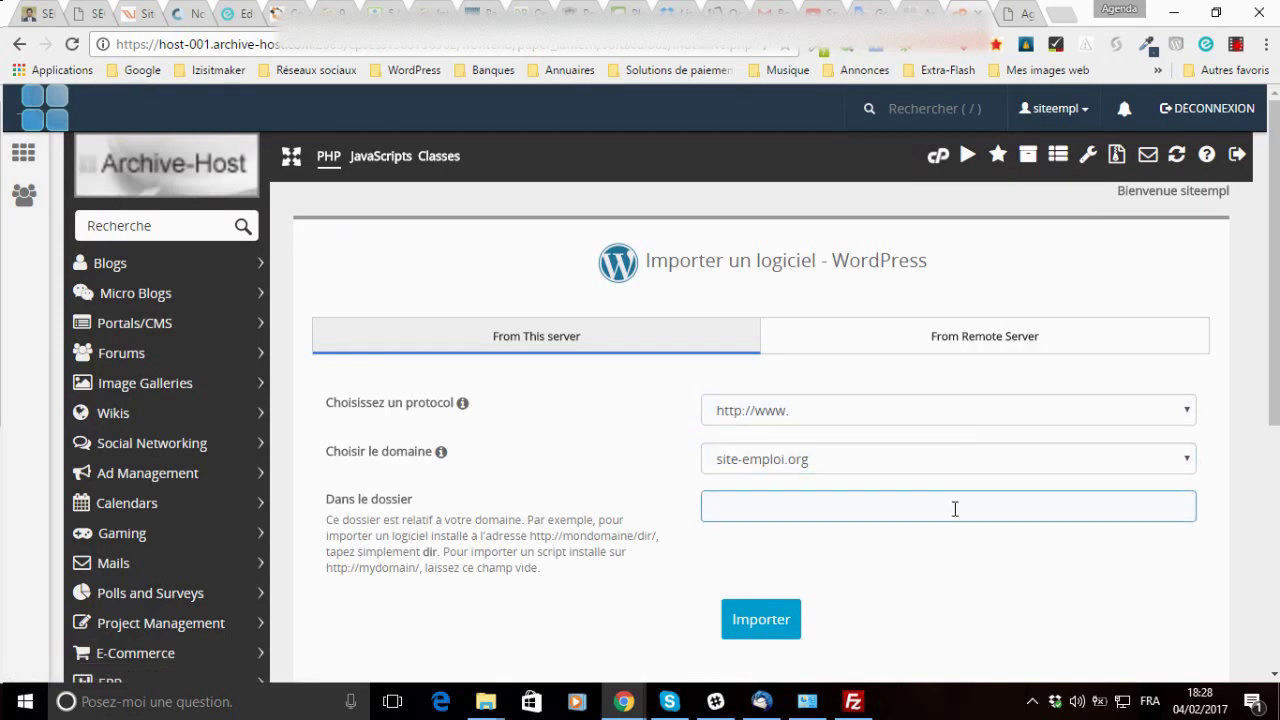
{"action": "left_click", "coordinate": [920, 482]}
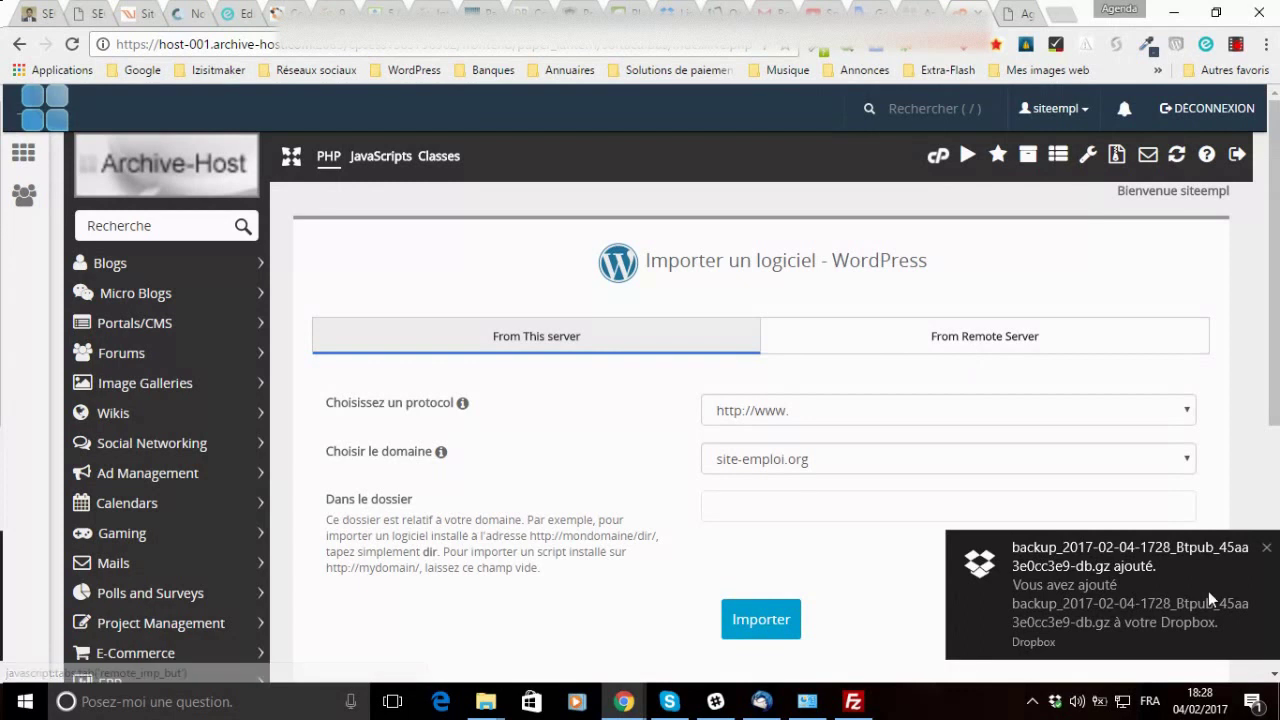
{"action": "left_click", "coordinate": [1266, 550]}
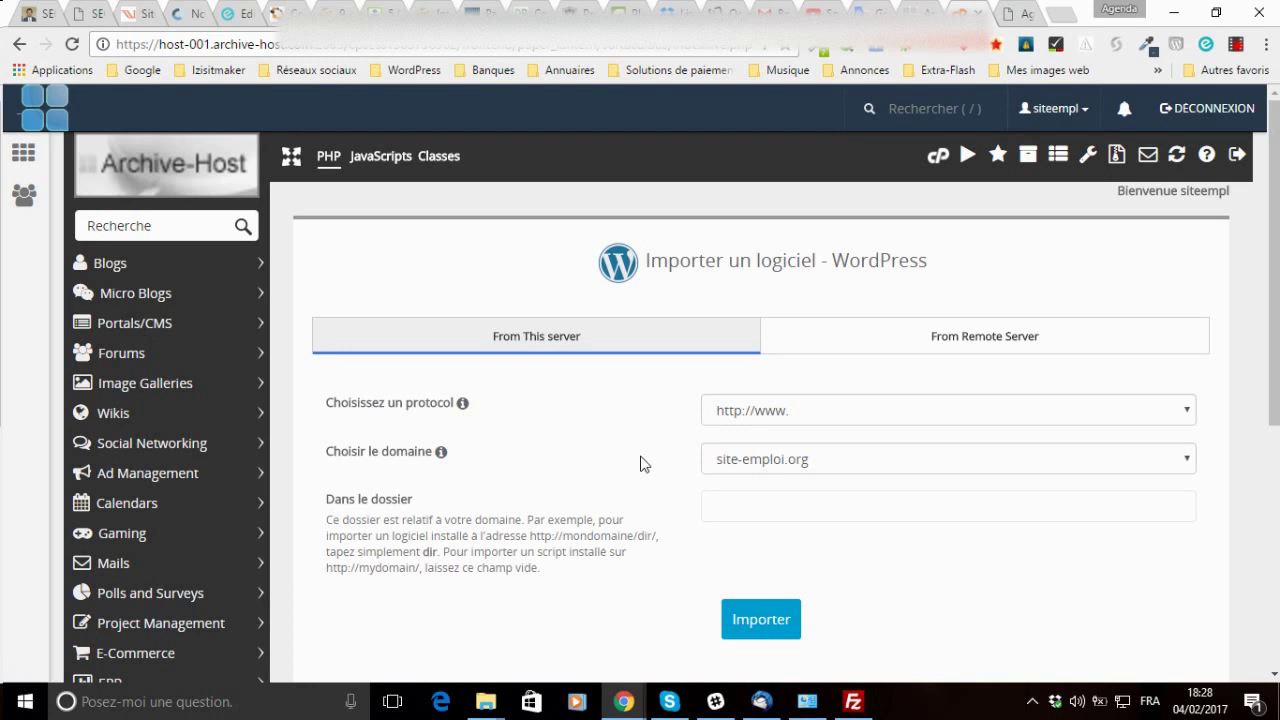
{"action": "left_click", "coordinate": [855, 418]}
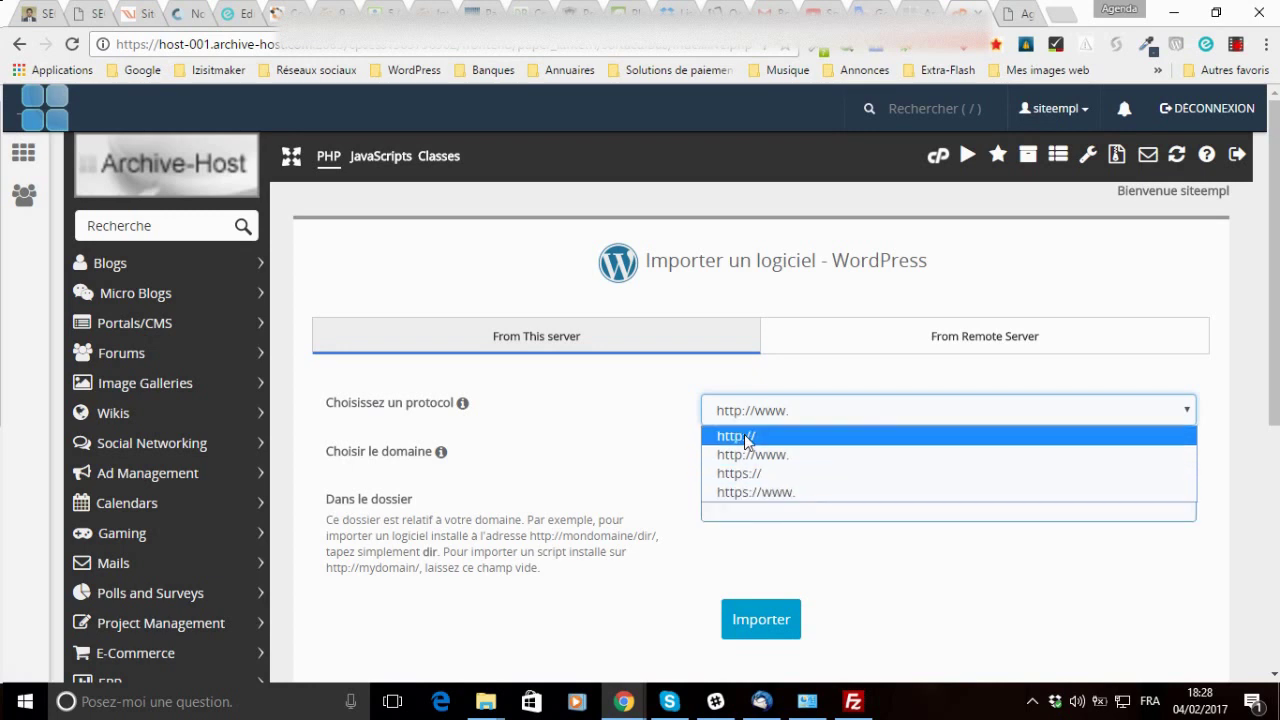
{"action": "left_click", "coordinate": [785, 442]}
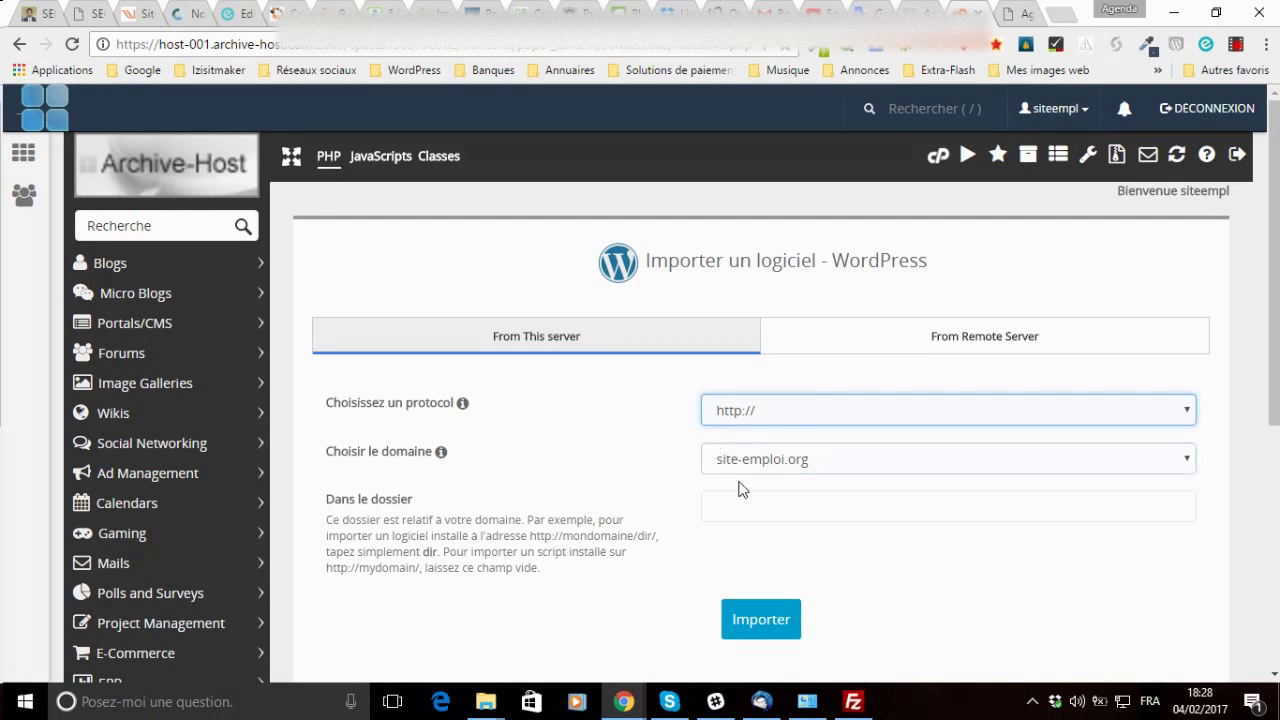
{"action": "left_click", "coordinate": [840, 460]}
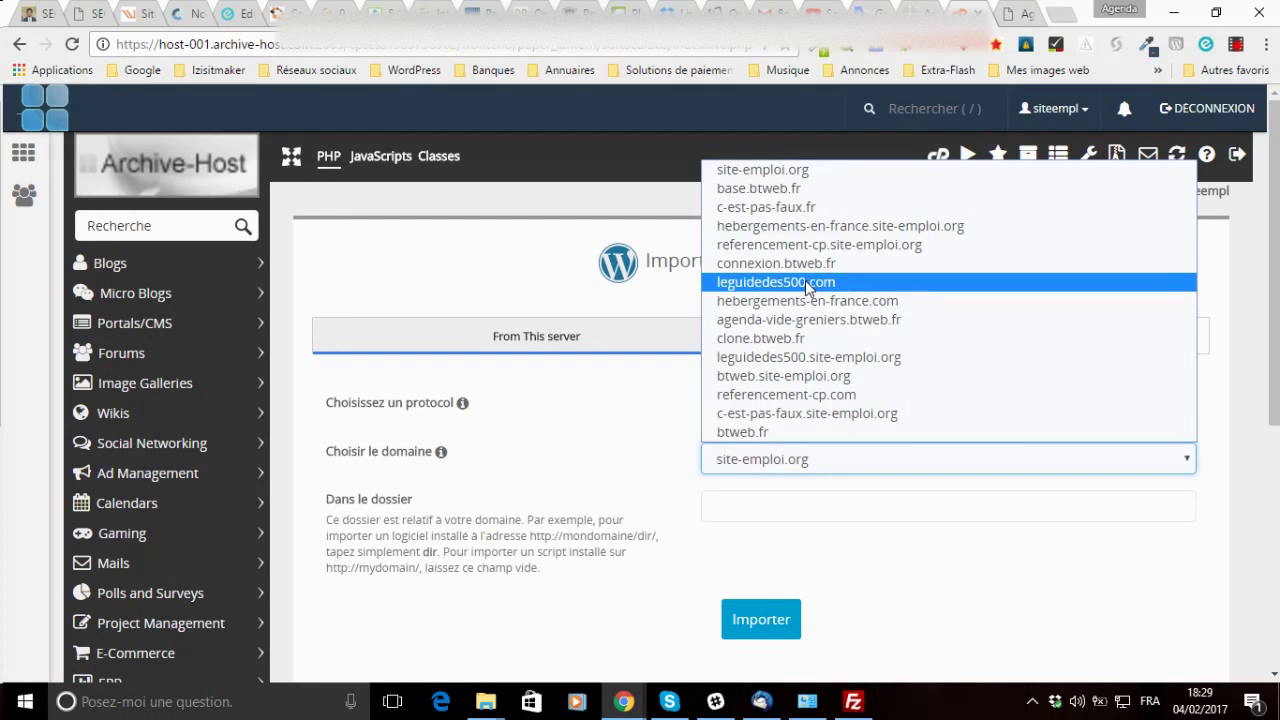
{"action": "left_click", "coordinate": [820, 319]}
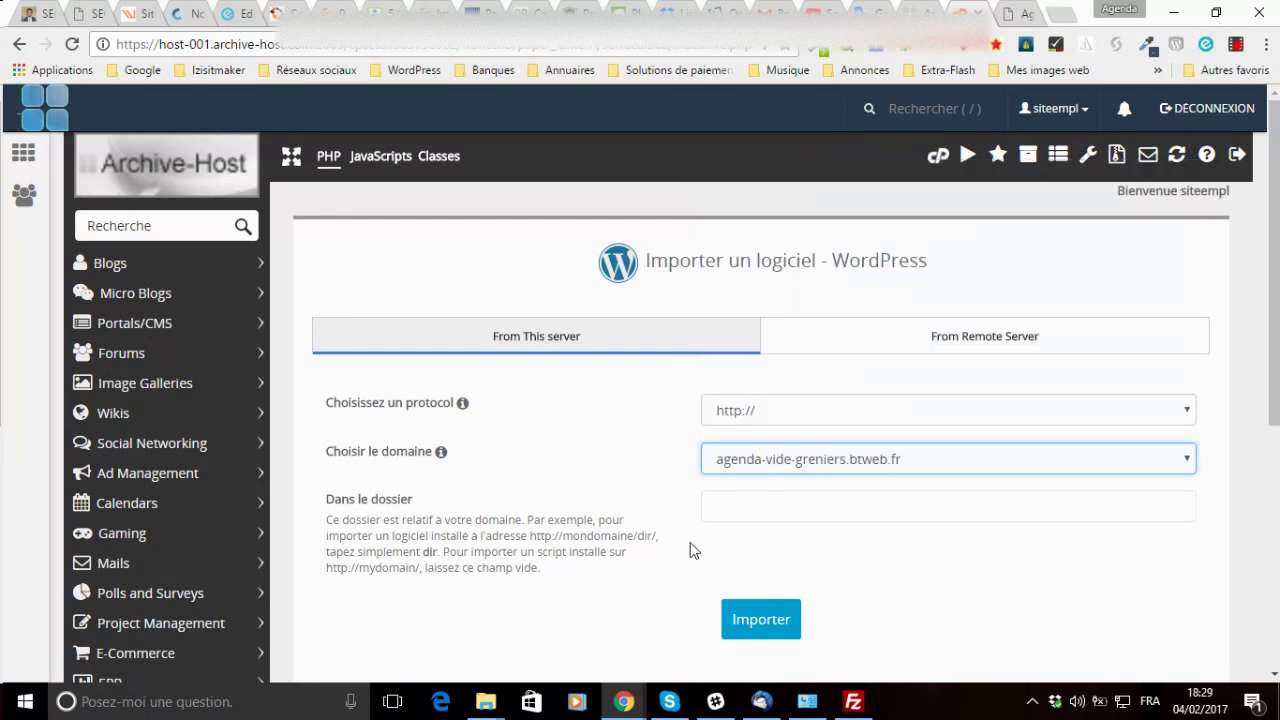
Step: Leave the folder field empty and import the existing WordPress installation, dismissing the mail notification
{"action": "left_click", "coordinate": [754, 509]}
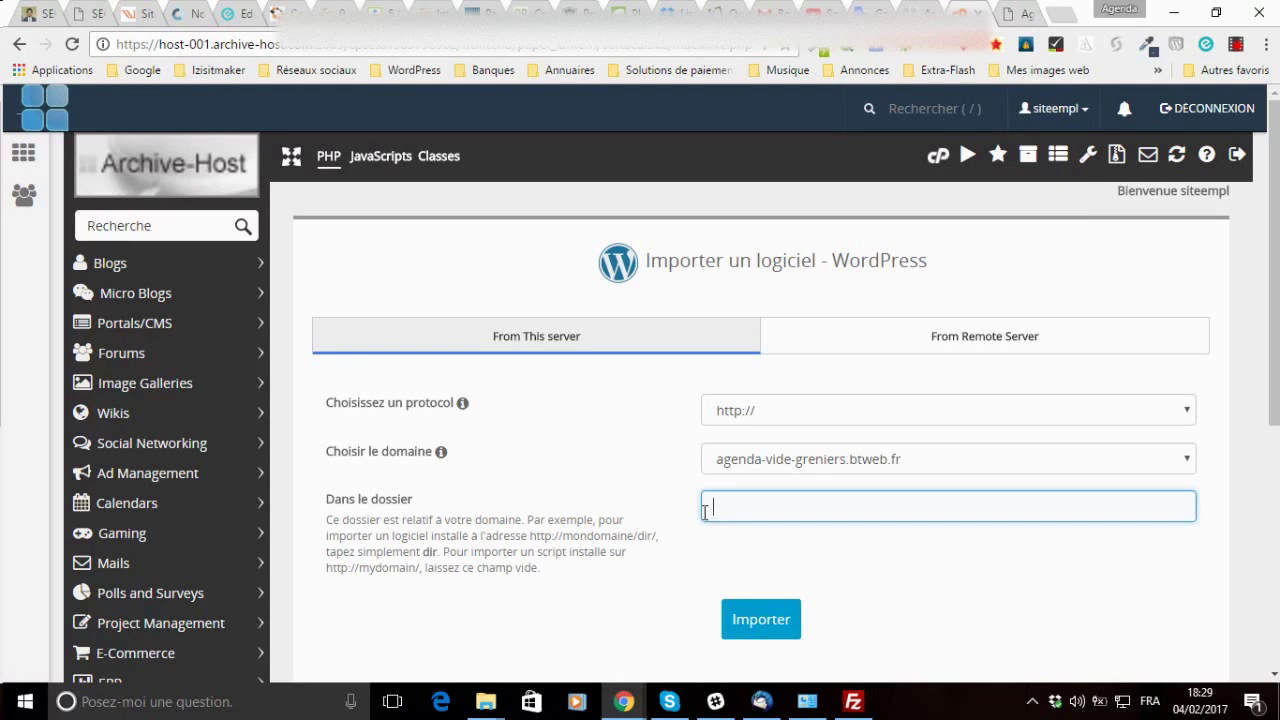
{"action": "scroll", "coordinate": [648, 506], "scroll_direction": "down", "scroll_amount": 2}
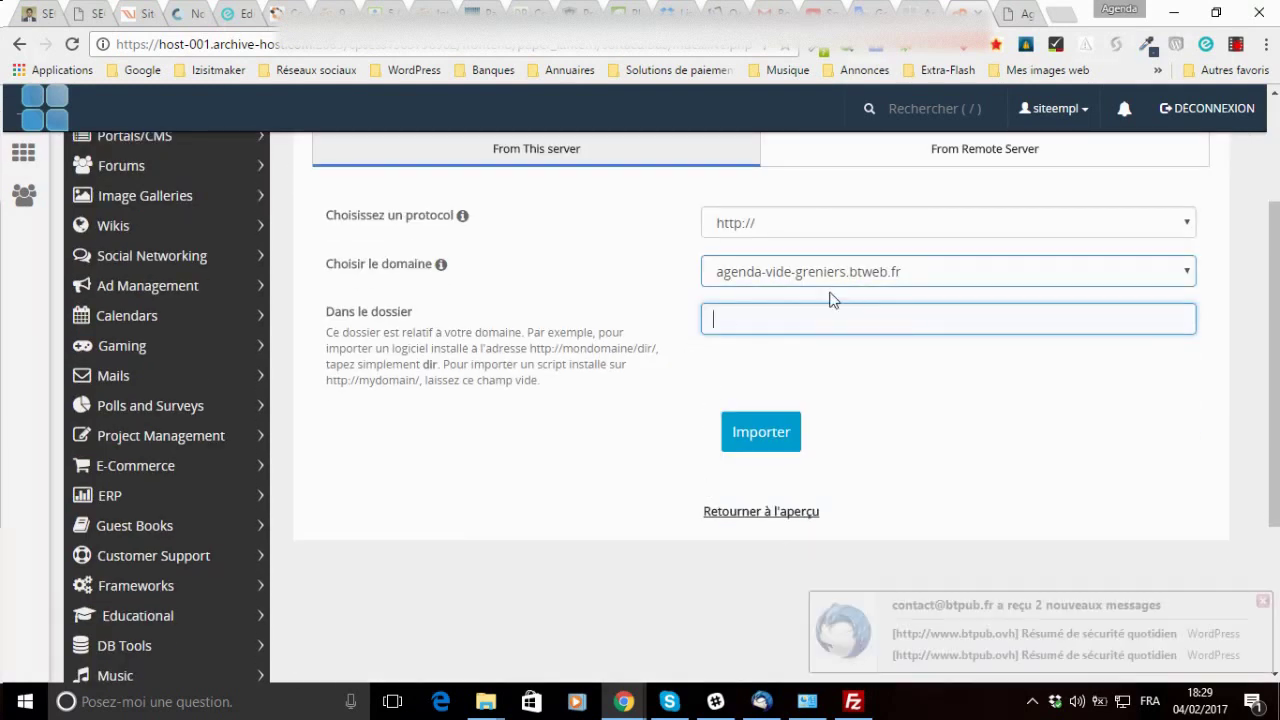
{"action": "left_click", "coordinate": [1263, 602]}
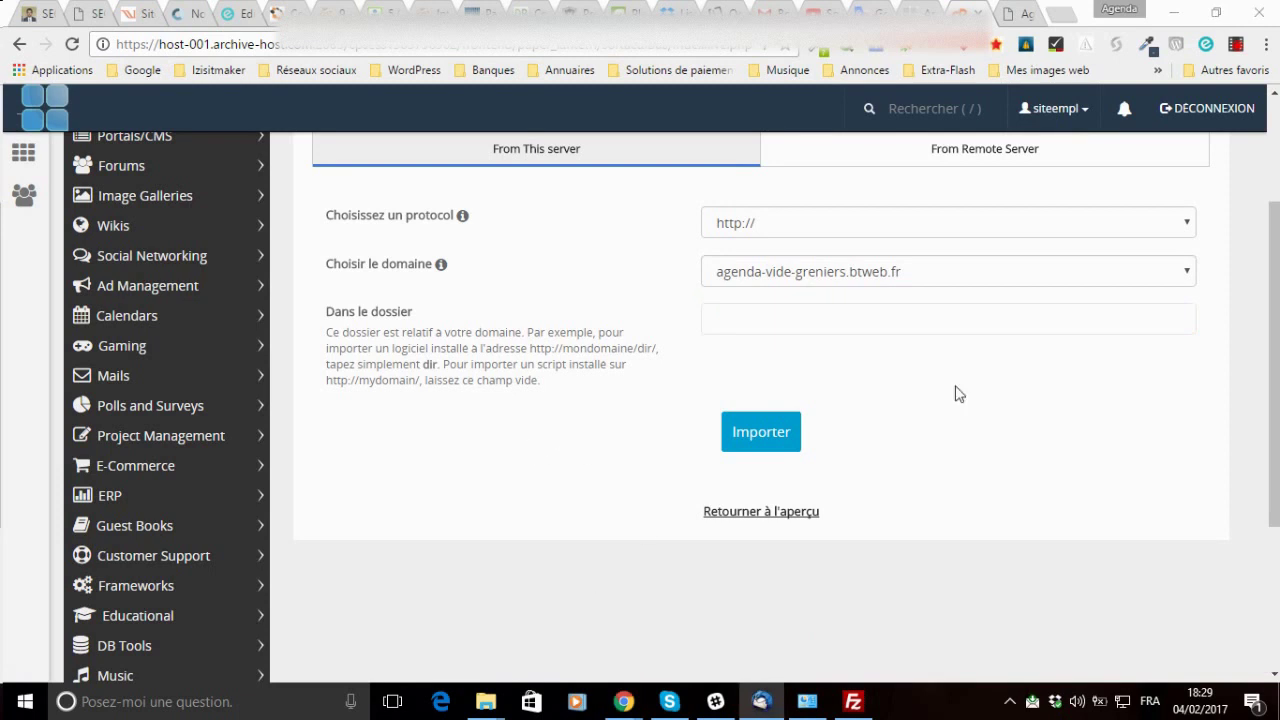
{"action": "left_click", "coordinate": [708, 320]}
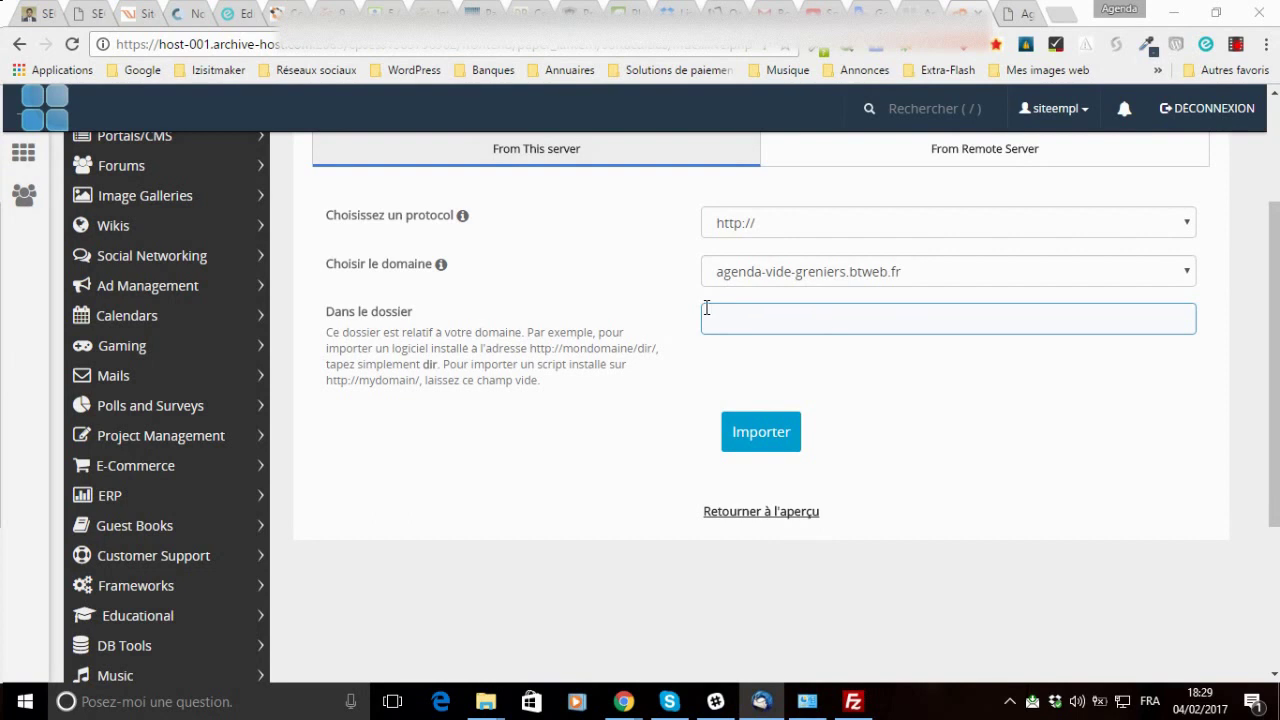
{"action": "left_click", "coordinate": [755, 445]}
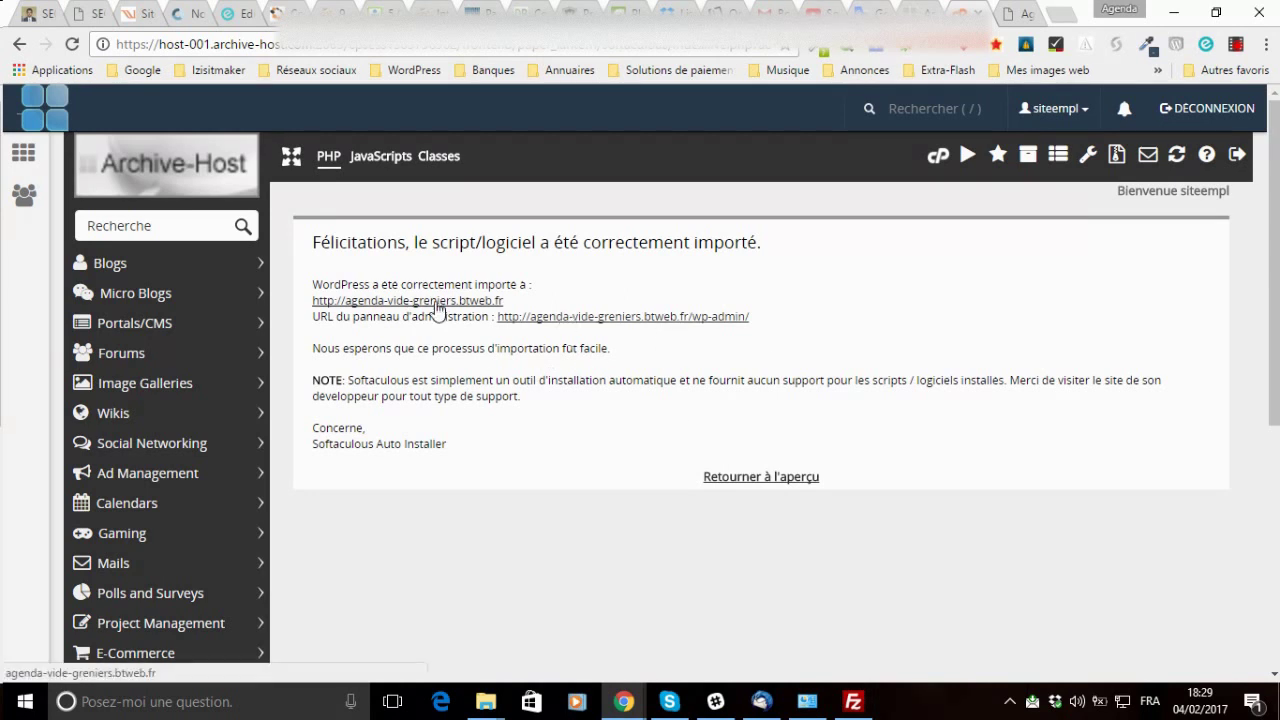
Step: Check the imported site's home page and its article on the 5 July 2015 vide grenier at Plateau Lacassagne, Pujols
{"action": "left_click", "coordinate": [477, 301]}
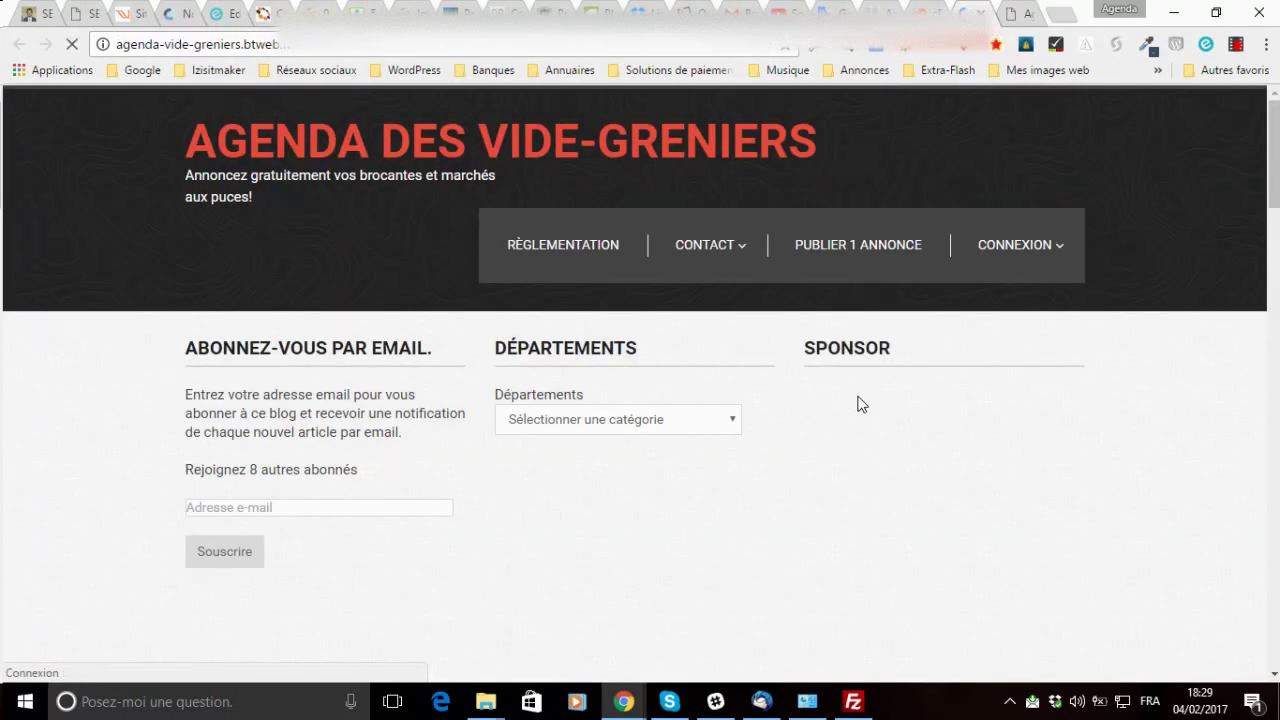
{"action": "scroll", "coordinate": [855, 400], "scroll_direction": "down", "scroll_amount": 3}
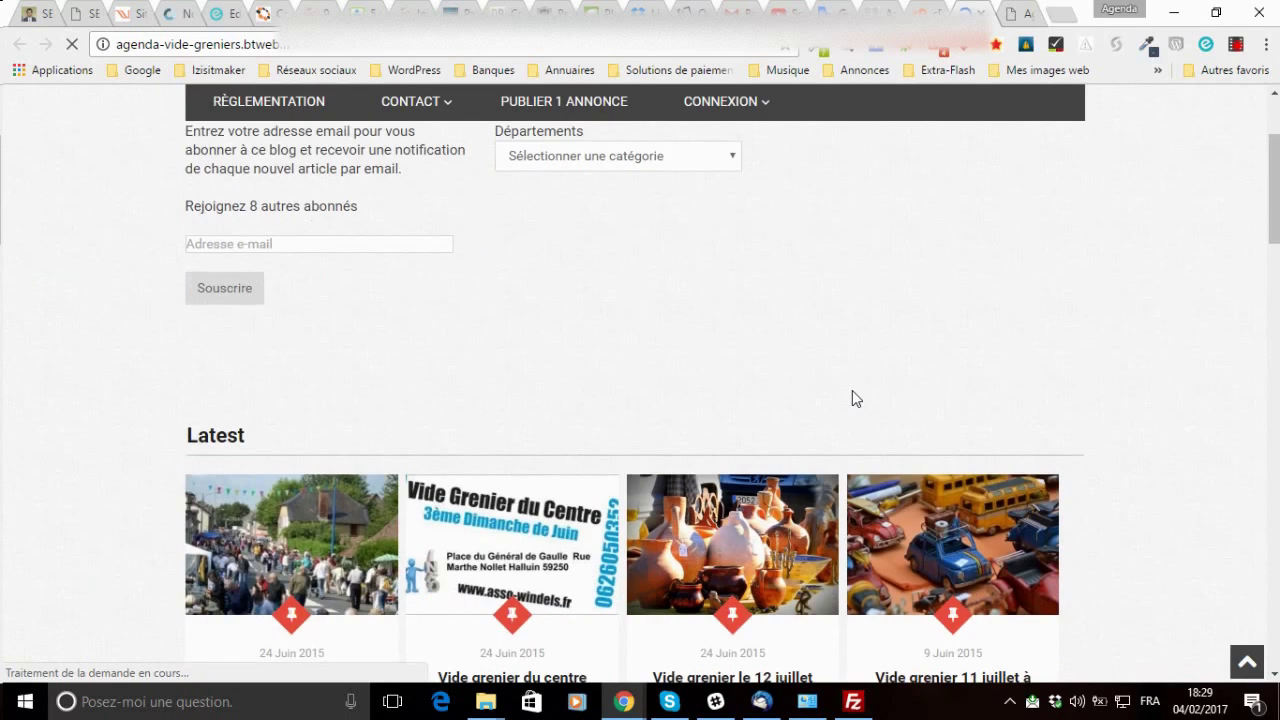
{"action": "scroll", "coordinate": [849, 394], "scroll_direction": "down", "scroll_amount": 6}
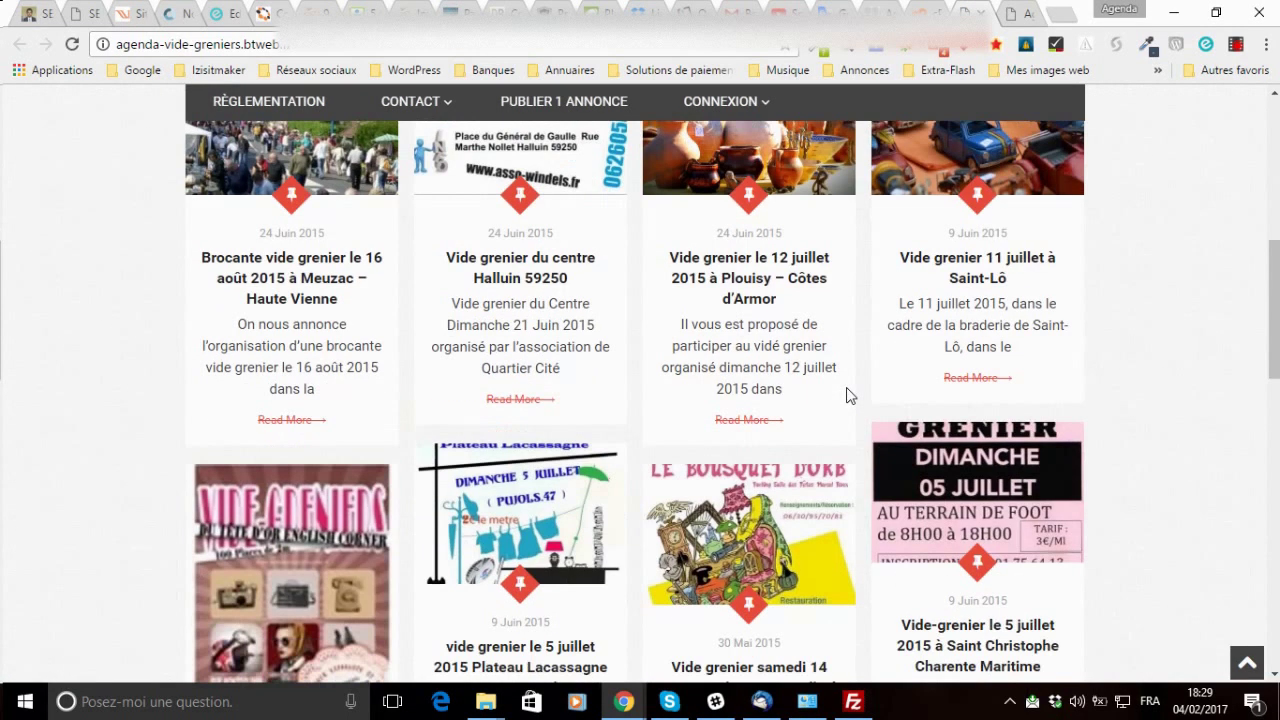
{"action": "scroll", "coordinate": [510, 462], "scroll_direction": "down", "scroll_amount": 1}
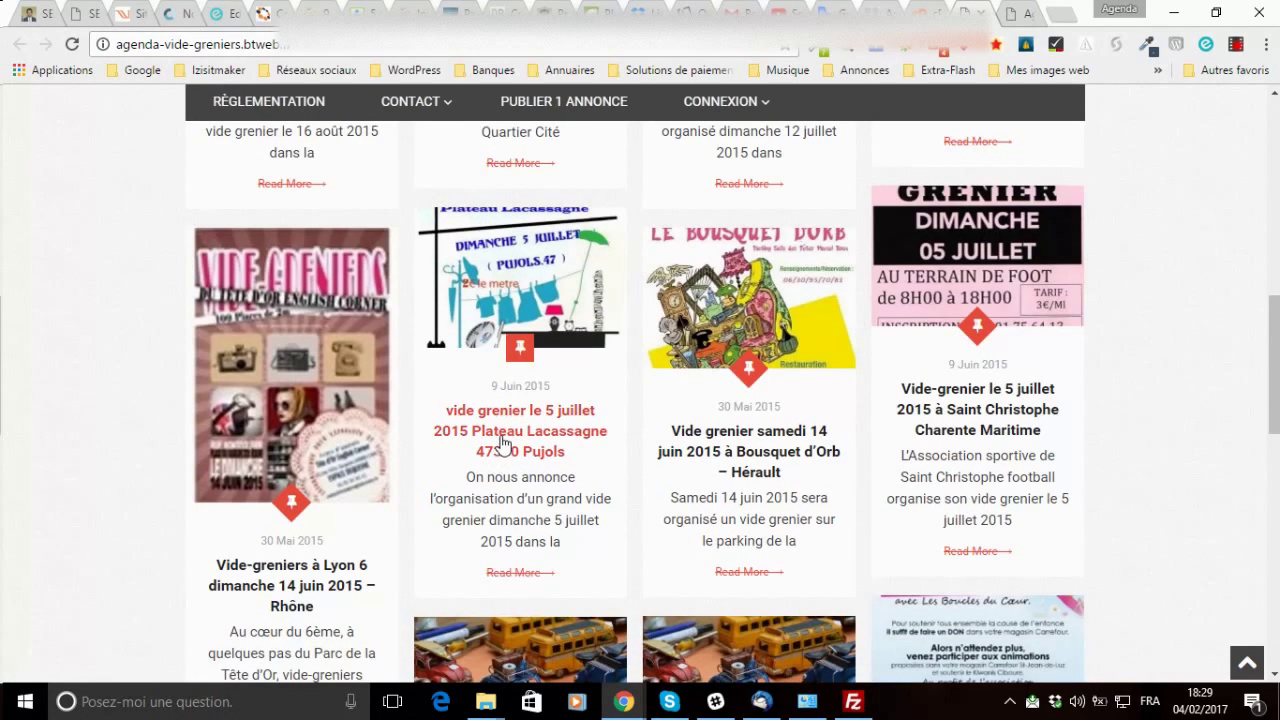
{"action": "left_click", "coordinate": [502, 447]}
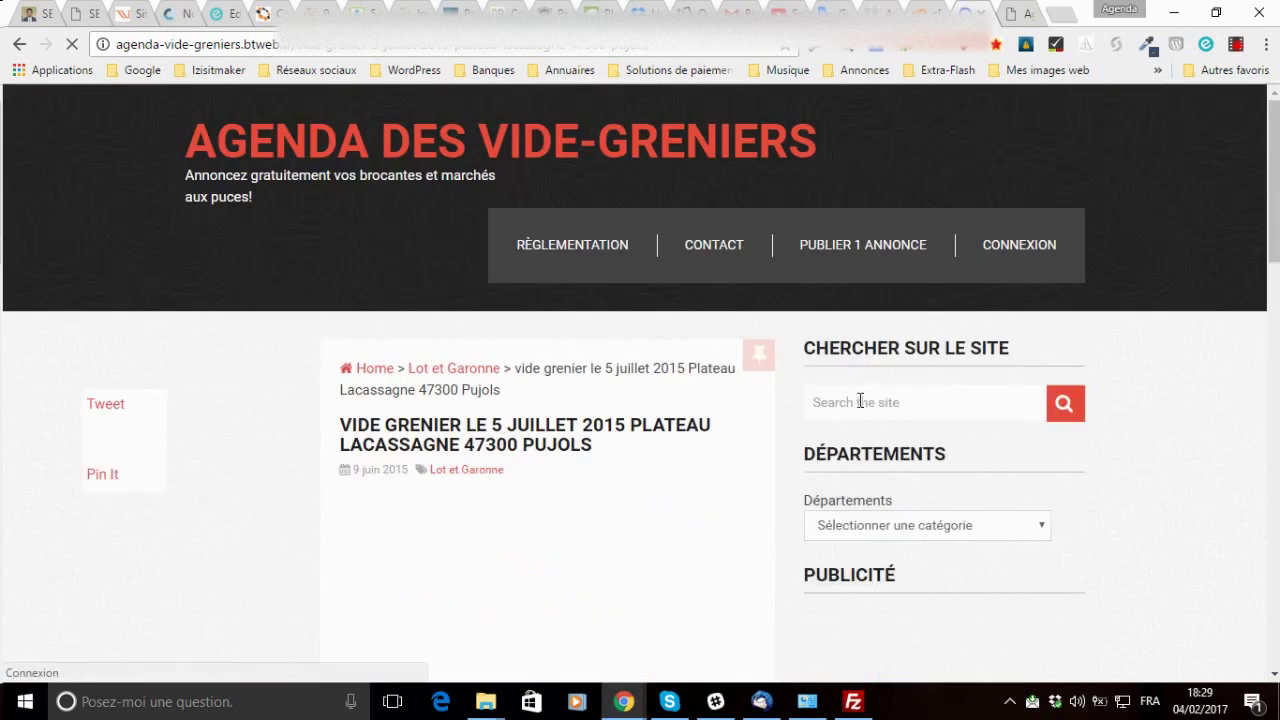
{"action": "scroll", "coordinate": [908, 249], "scroll_direction": "down", "scroll_amount": 5}
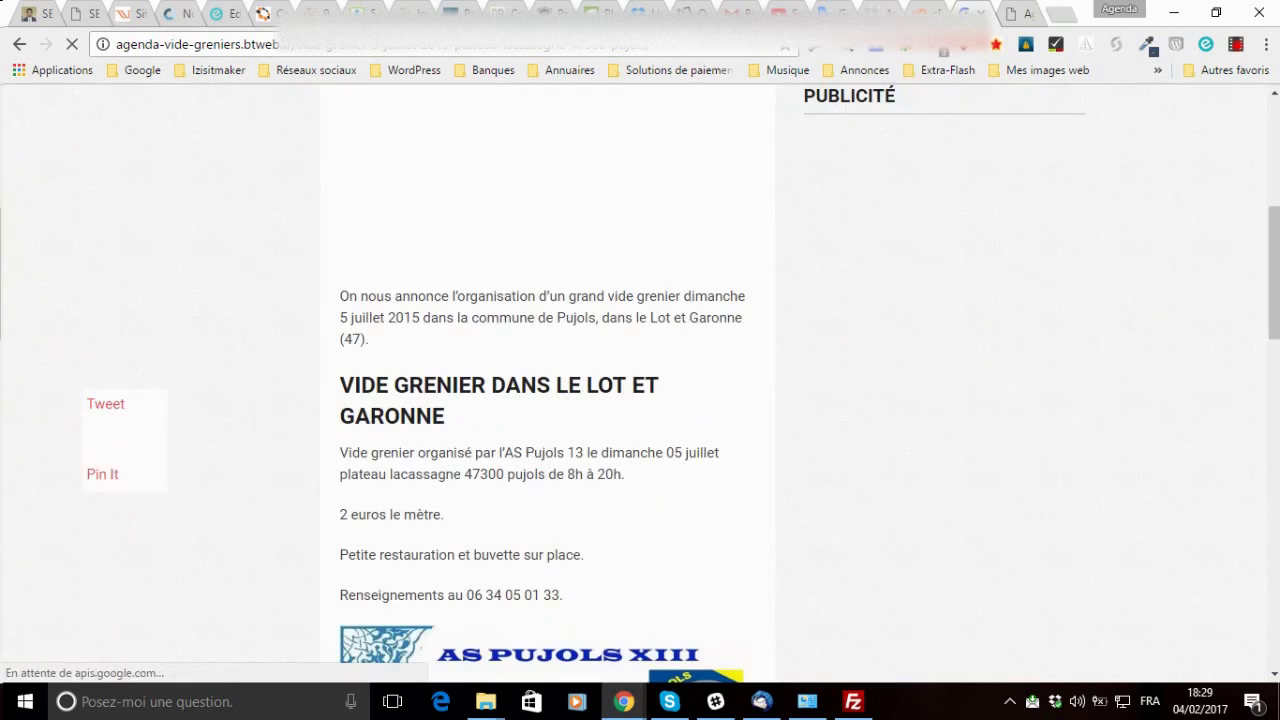
{"action": "scroll", "coordinate": [908, 249], "scroll_direction": "down", "scroll_amount": 3}
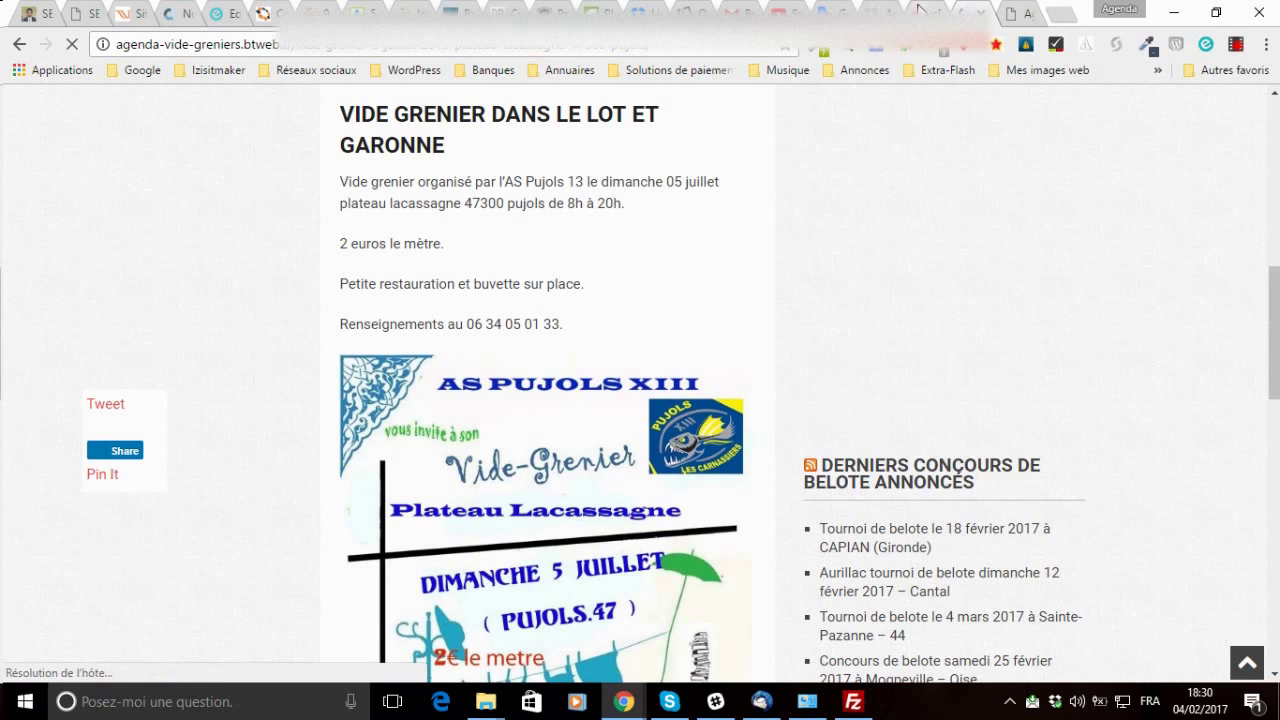
Step: Try to open the imported site's admin panel from the import confirmation's link, and again at agenda-vide-greniers.btweb.fr/wp-admin
{"action": "left_click", "coordinate": [921, 10]}
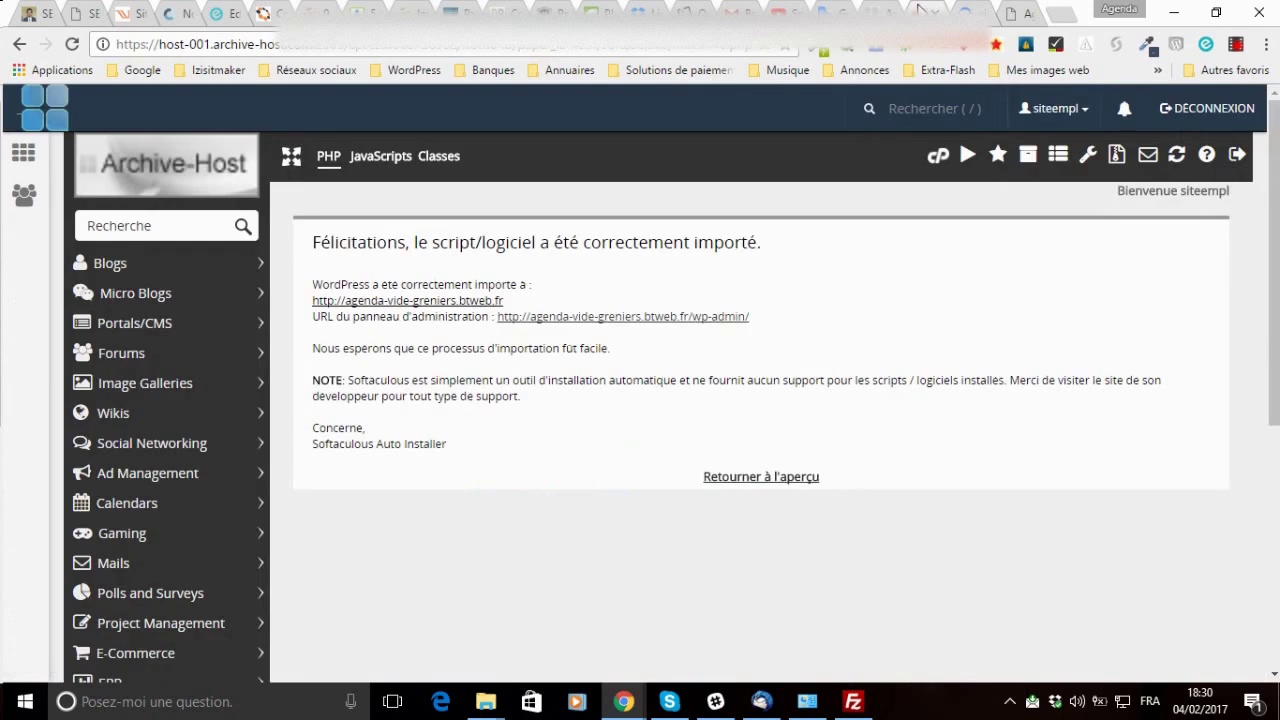
{"action": "left_click", "coordinate": [688, 318]}
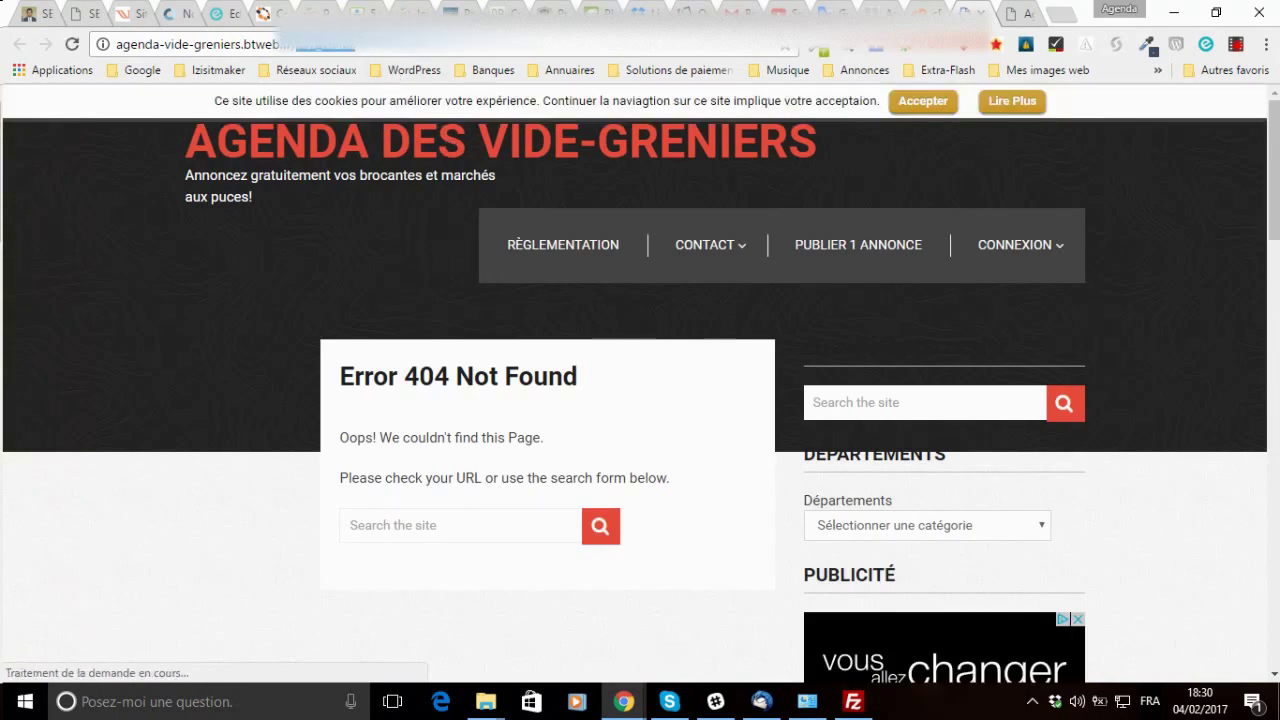
{"action": "left_click", "coordinate": [297, 46]}
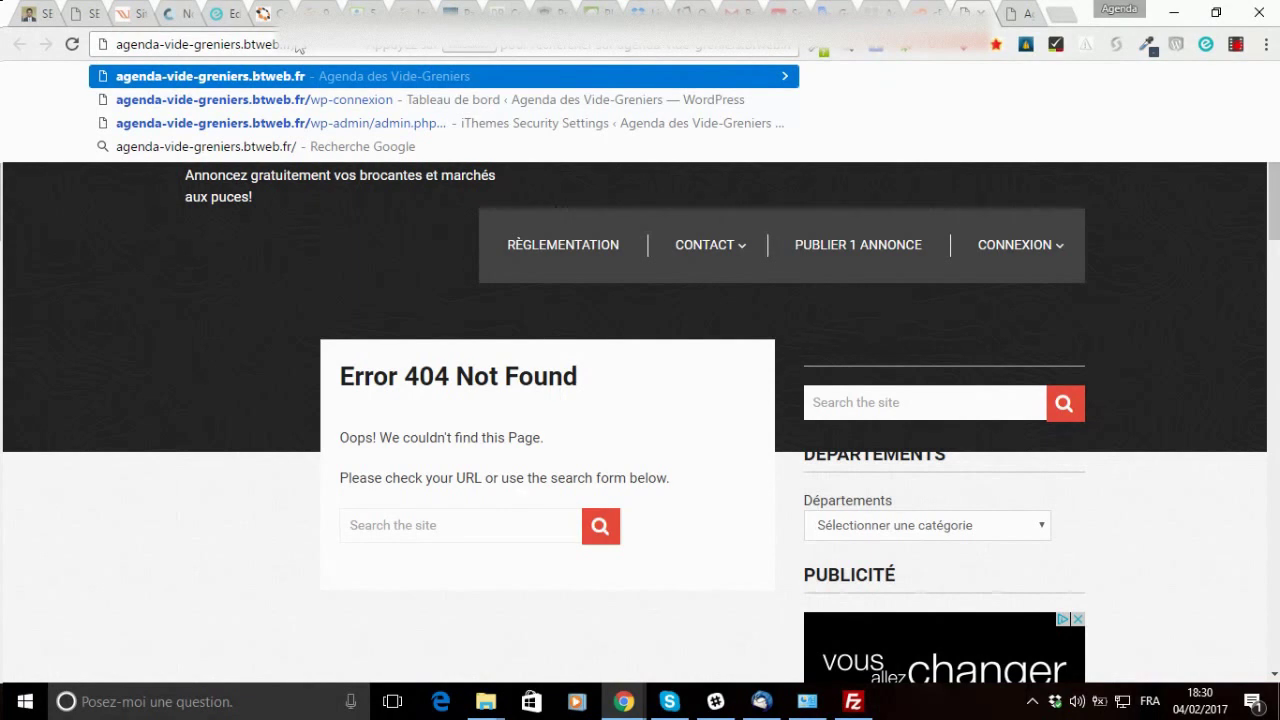
{"action": "type", "text": "w"}
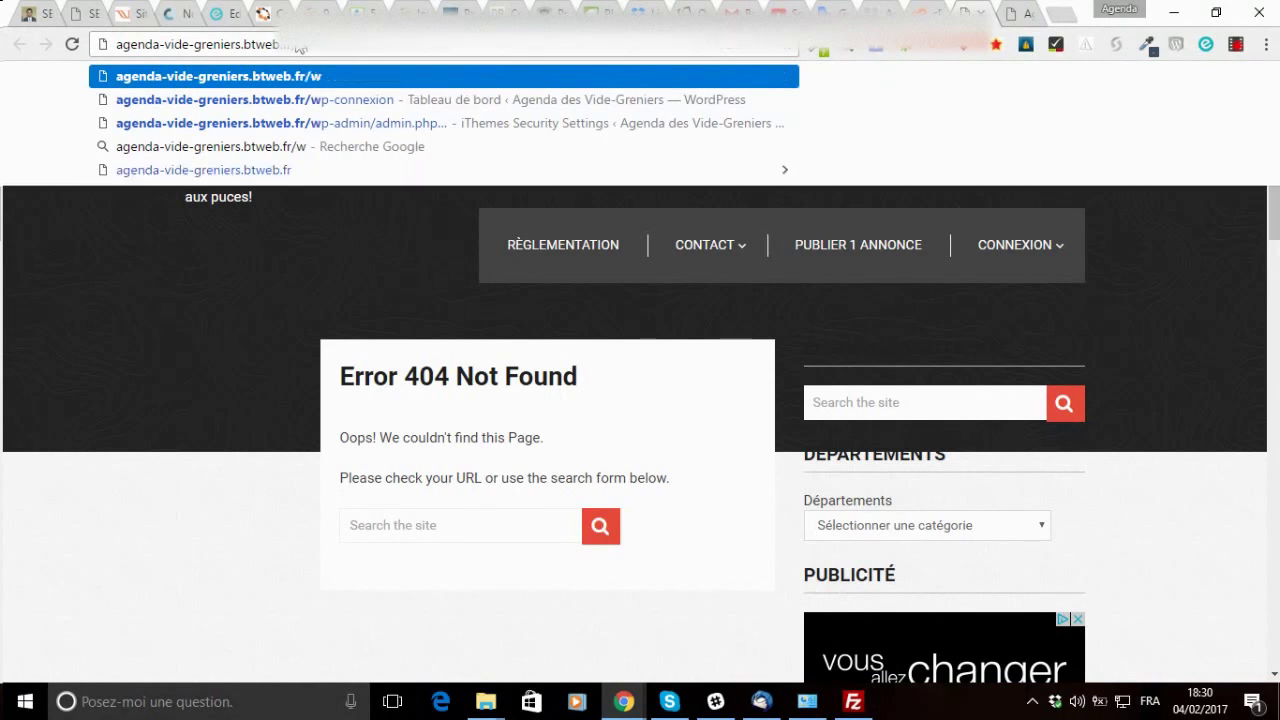
{"action": "type", "text": "p-admin"}
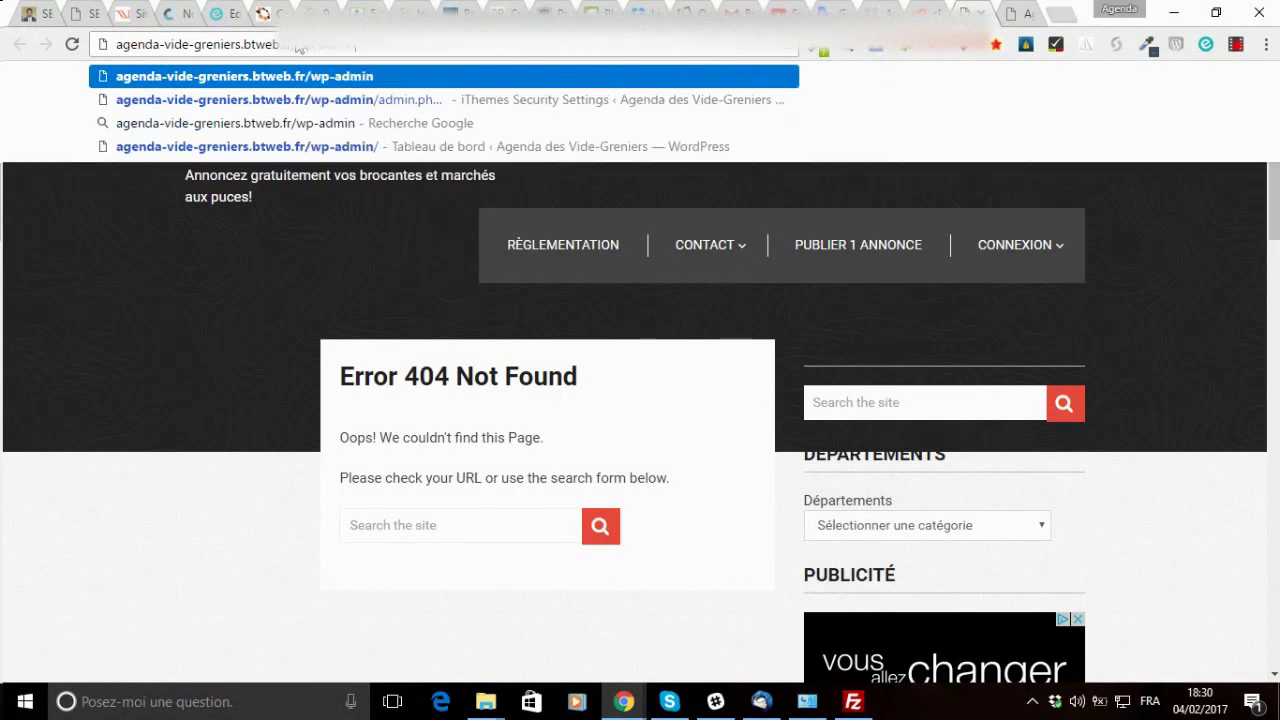
{"action": "key", "text": "Return"}
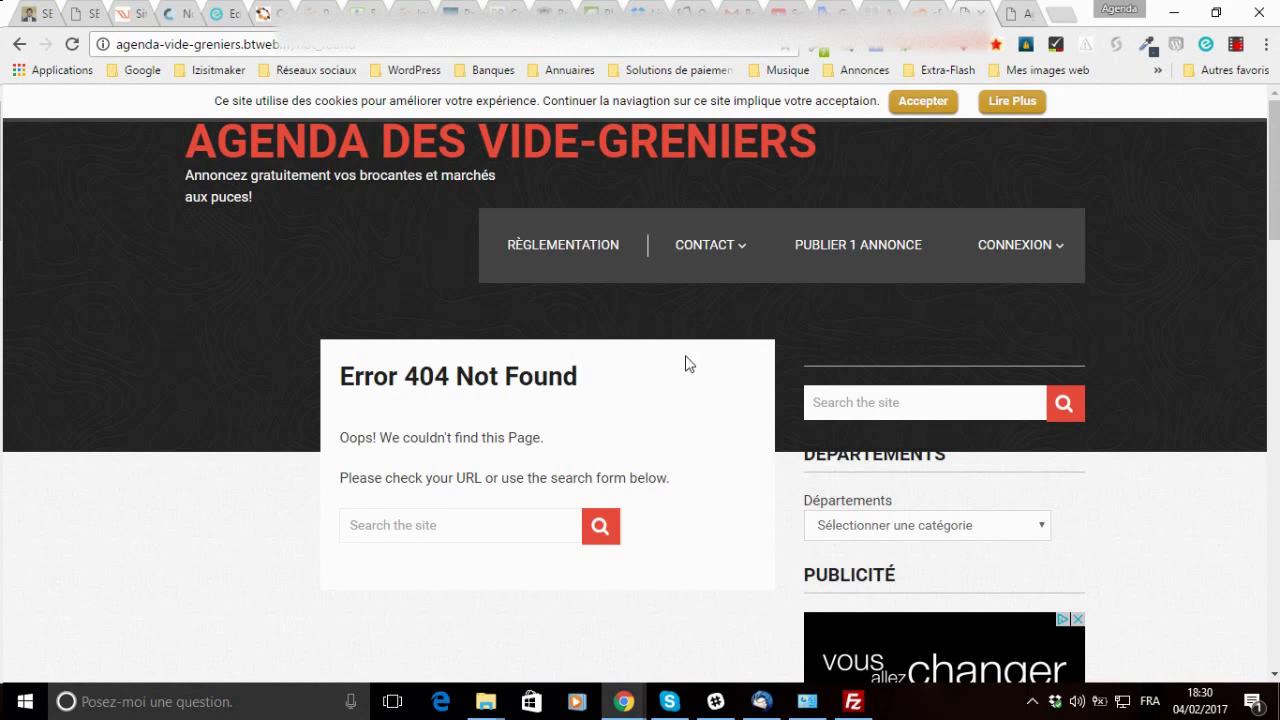
Step: Return to the WordPress overview in Softaculous and examine the list of current installations for the imported site
{"action": "left_click", "coordinate": [931, 8]}
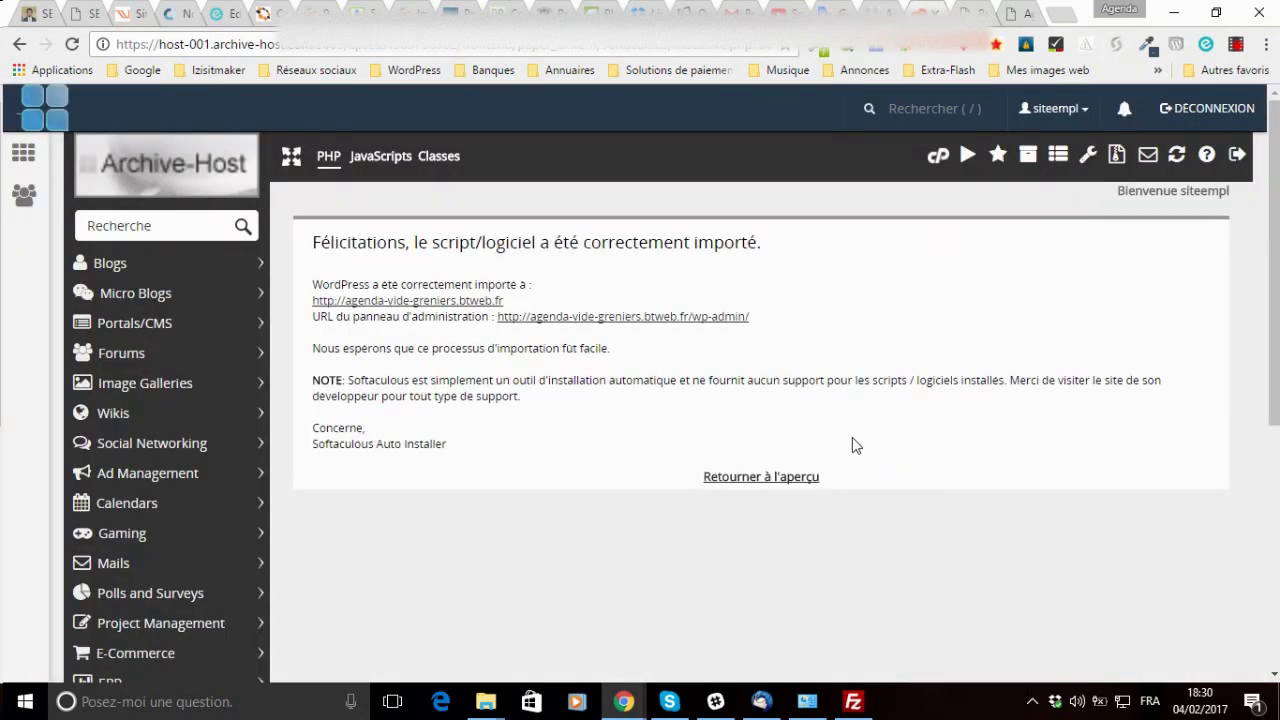
{"action": "left_click", "coordinate": [774, 480]}
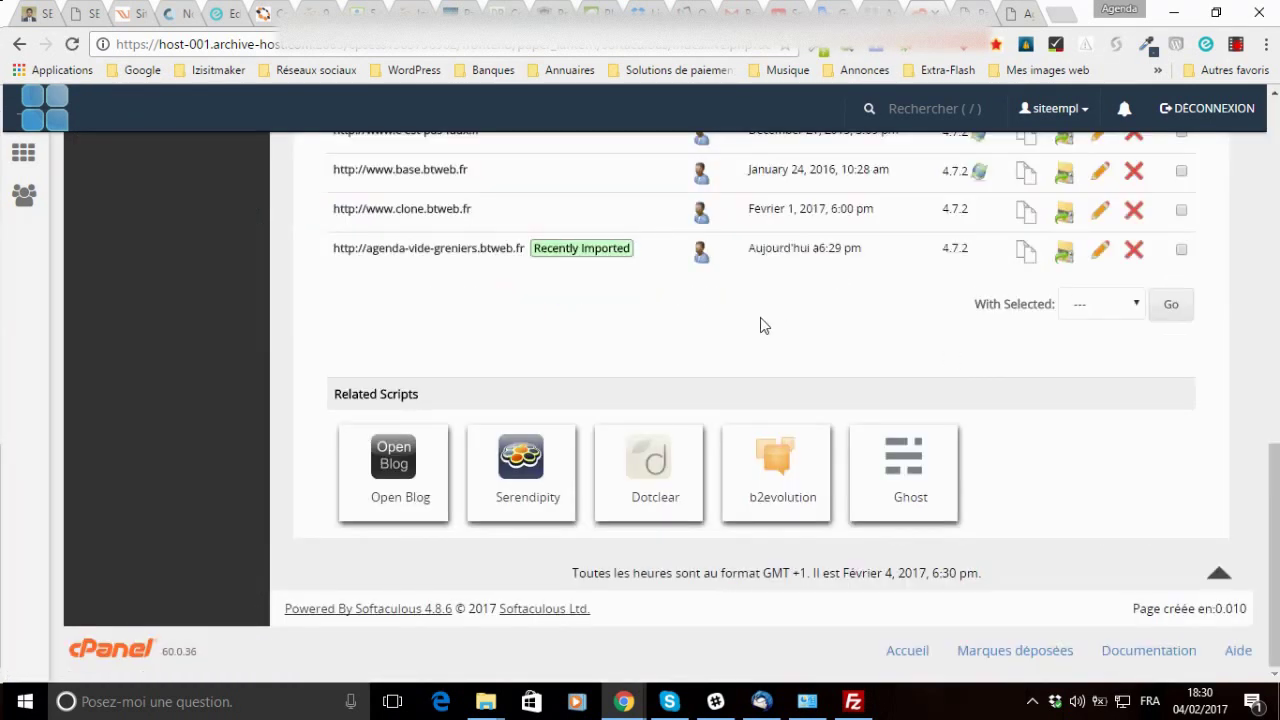
{"action": "scroll", "coordinate": [760, 330], "scroll_direction": "up", "scroll_amount": 2}
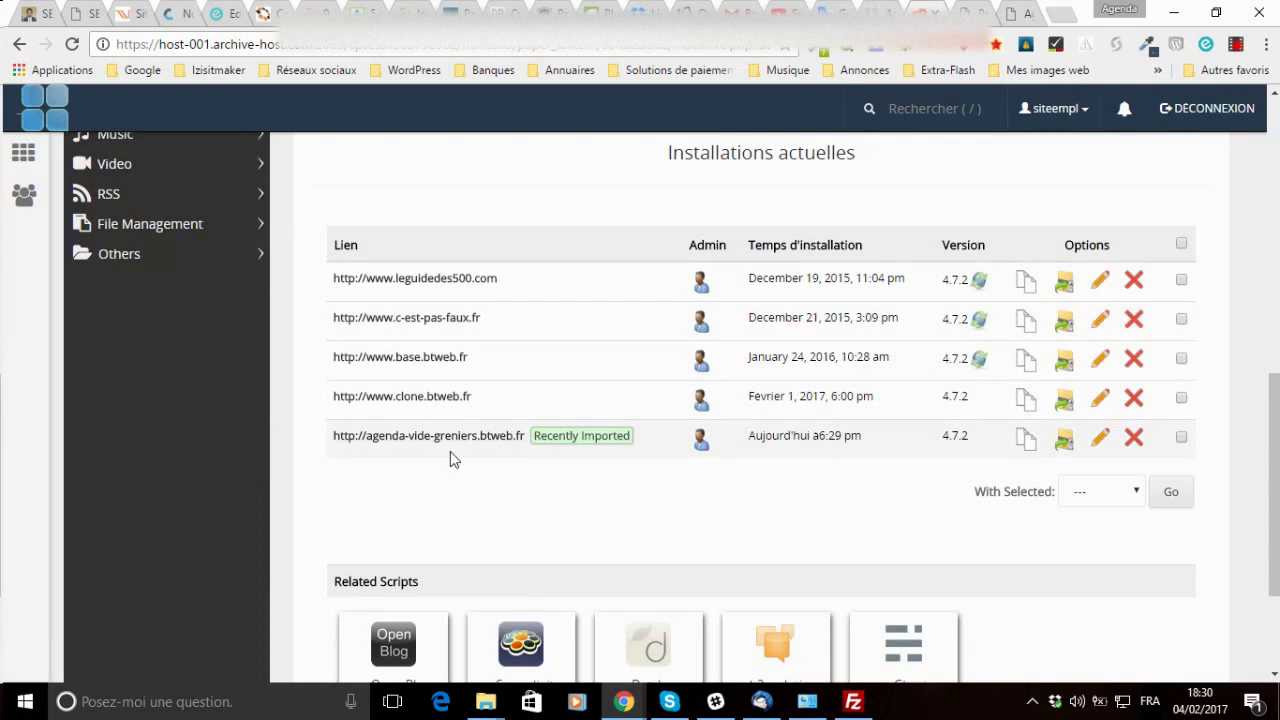
{"action": "scroll", "coordinate": [524, 318], "scroll_direction": "up", "scroll_amount": 1}
{"action": "scroll", "coordinate": [905, 331], "scroll_direction": "up", "scroll_amount": 5}
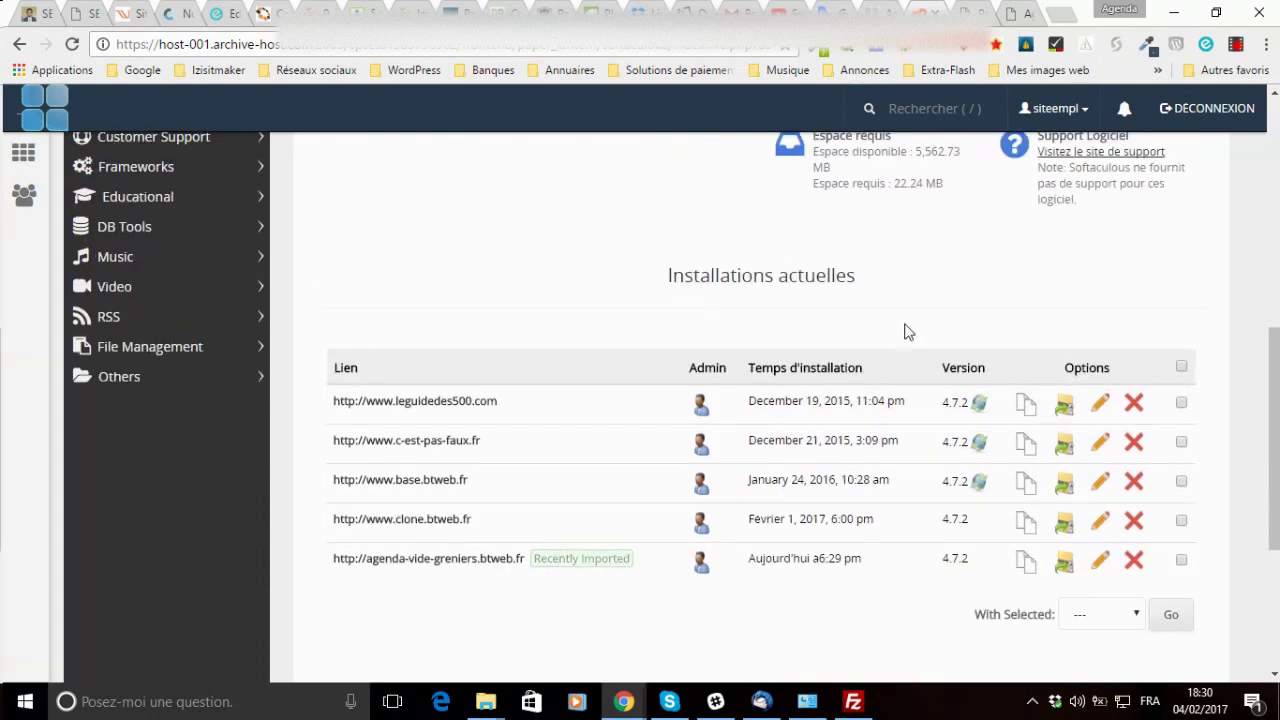
{"action": "scroll", "coordinate": [660, 318], "scroll_direction": "up", "scroll_amount": 2}
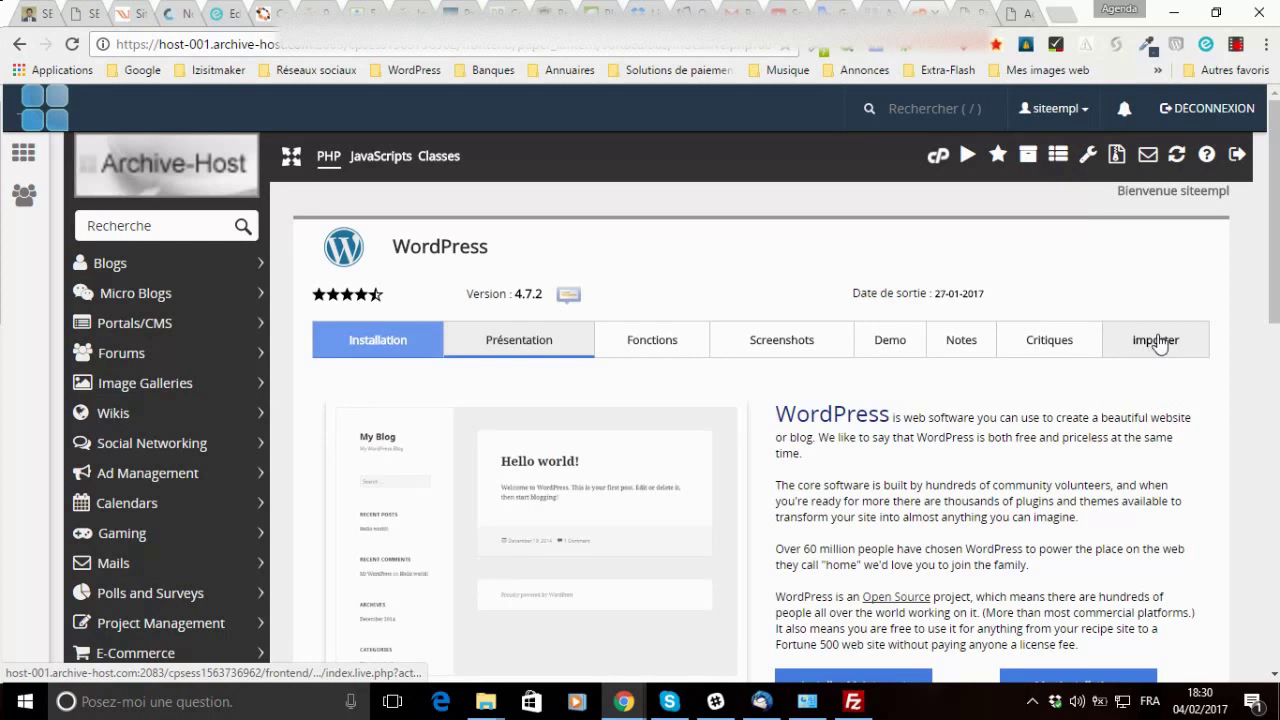
Step: Edit the agenda-vide-greniers.btweb.fr installation's details to enable Auto Upgrade for WordPress, its plugins and its themes
{"action": "left_click_drag", "start_coordinate": [1273, 232], "coordinate": [1276, 472]}
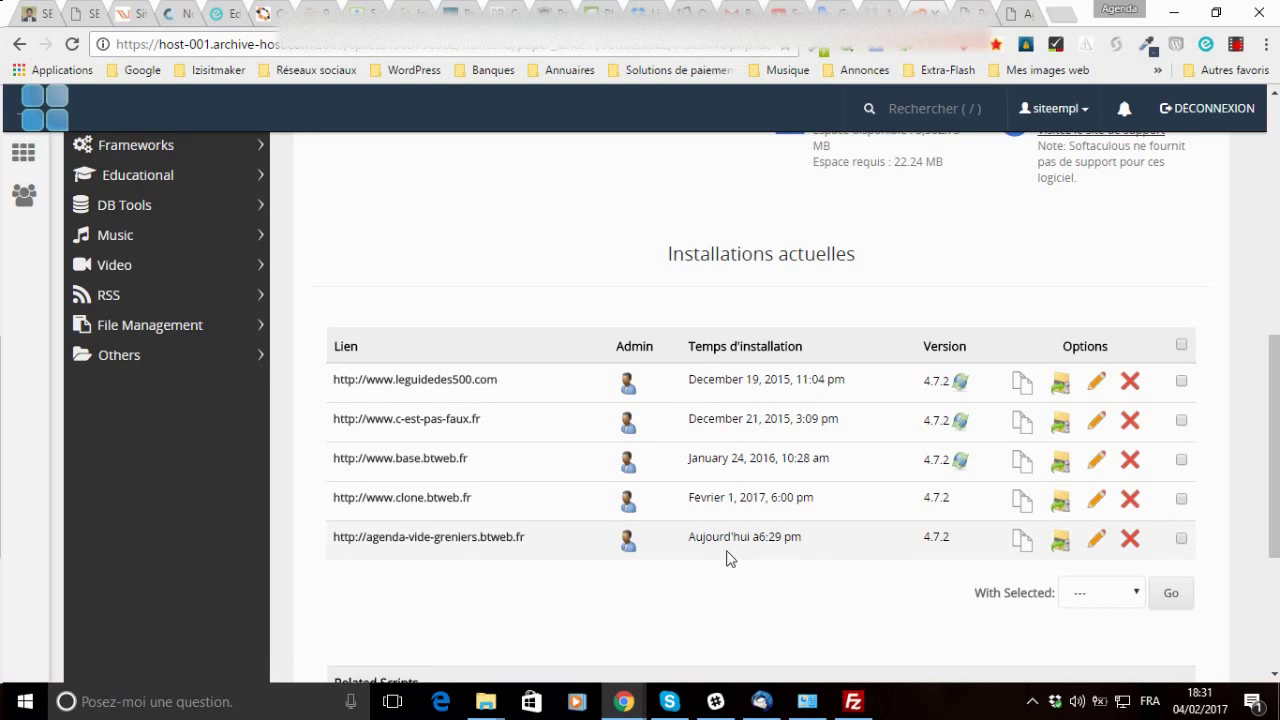
{"action": "left_click", "coordinate": [1097, 545]}
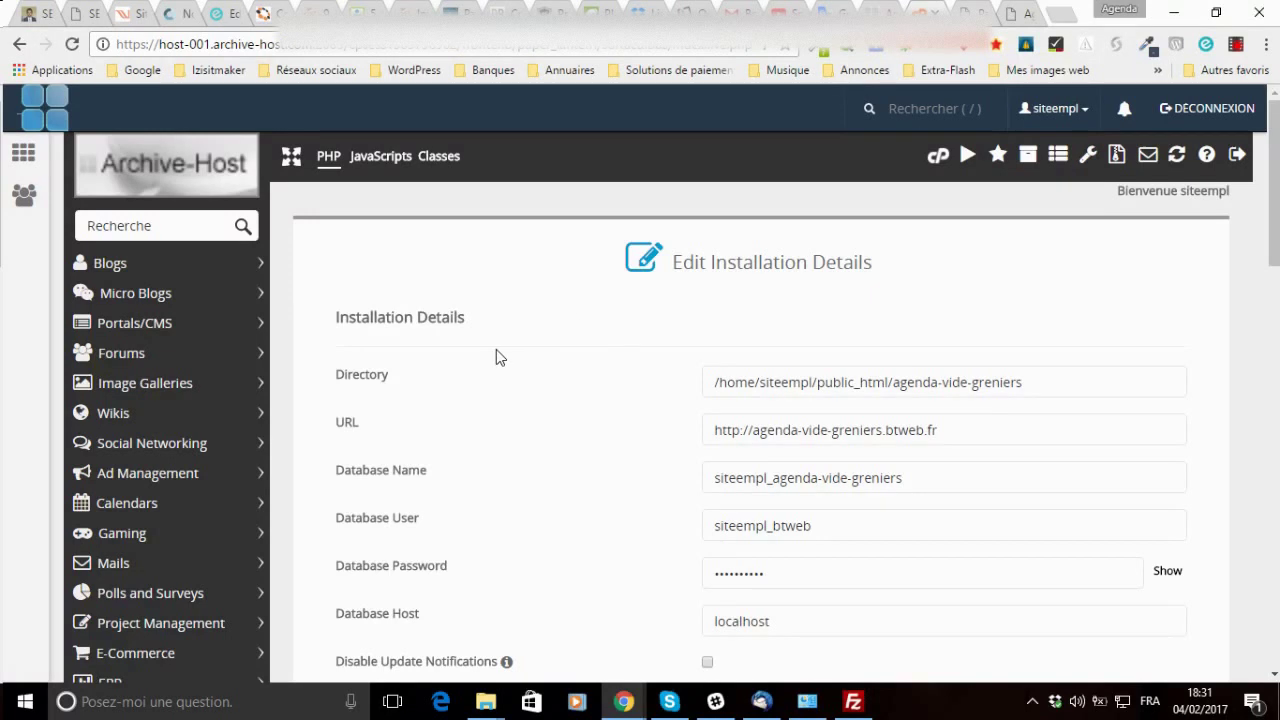
{"action": "scroll", "coordinate": [500, 357], "scroll_direction": "down", "scroll_amount": 1}
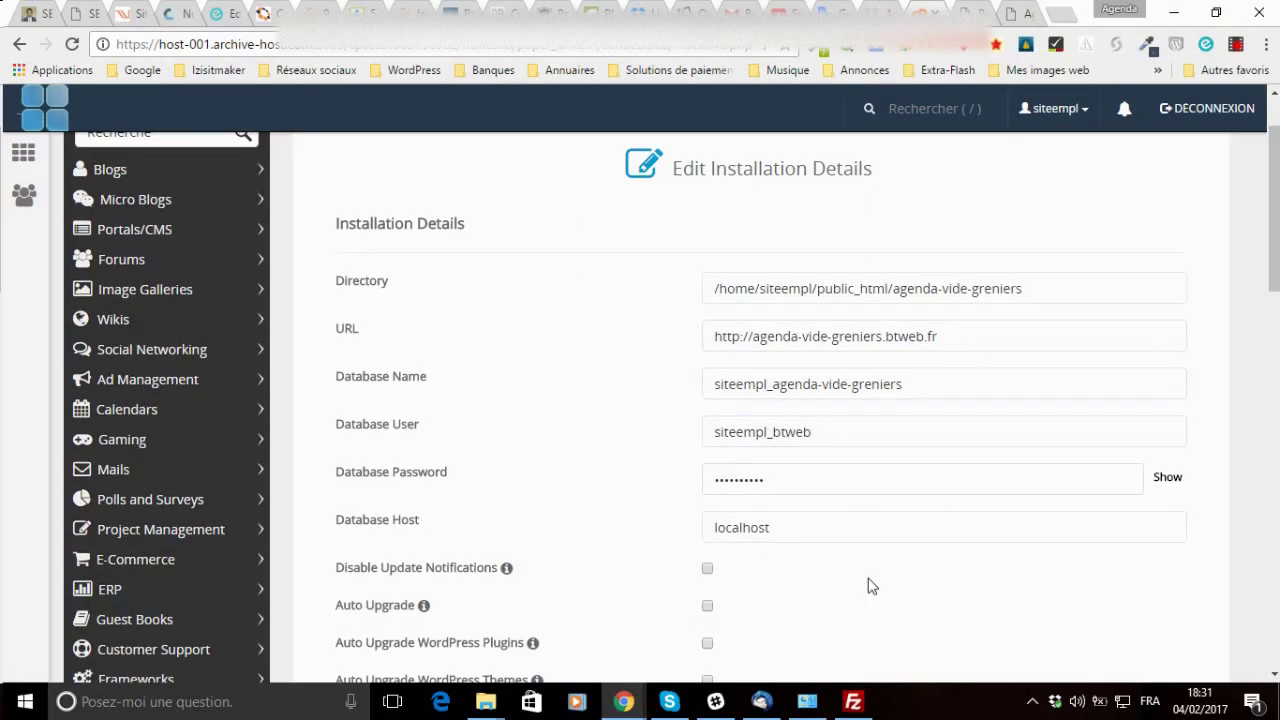
{"action": "scroll", "coordinate": [920, 594], "scroll_direction": "down", "scroll_amount": 2}
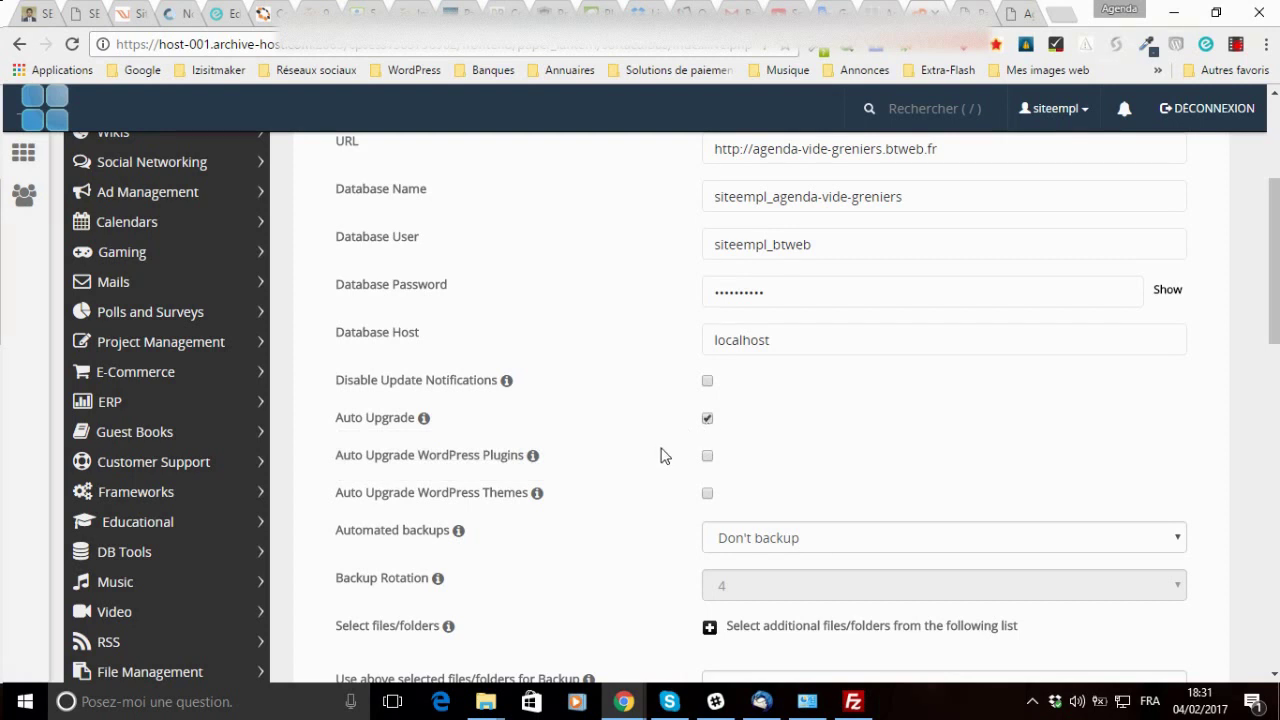
{"action": "mouse_move", "coordinate": [422, 422]}
{"action": "left_click", "coordinate": [706, 495]}
Step: Set the installation's automated backups to Once a day with a backup rotation of 1
{"action": "scroll", "coordinate": [631, 494], "scroll_direction": "down", "scroll_amount": 2}
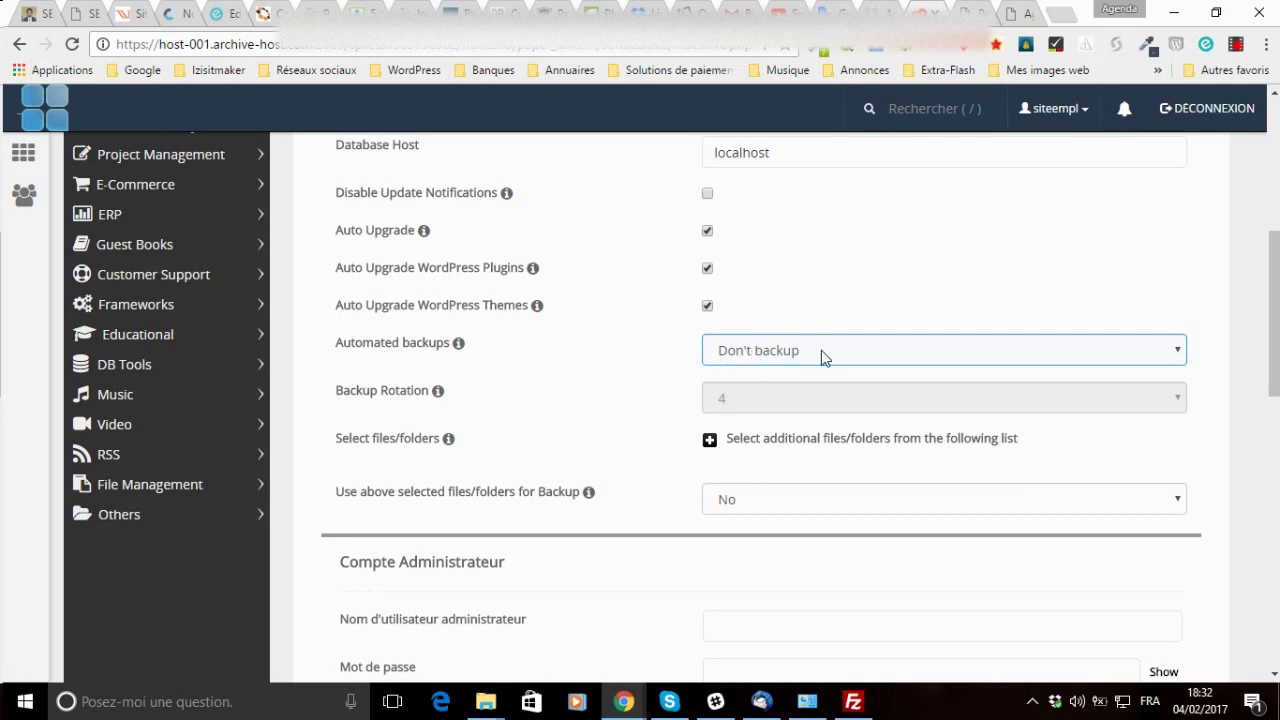
{"action": "left_click", "coordinate": [790, 351]}
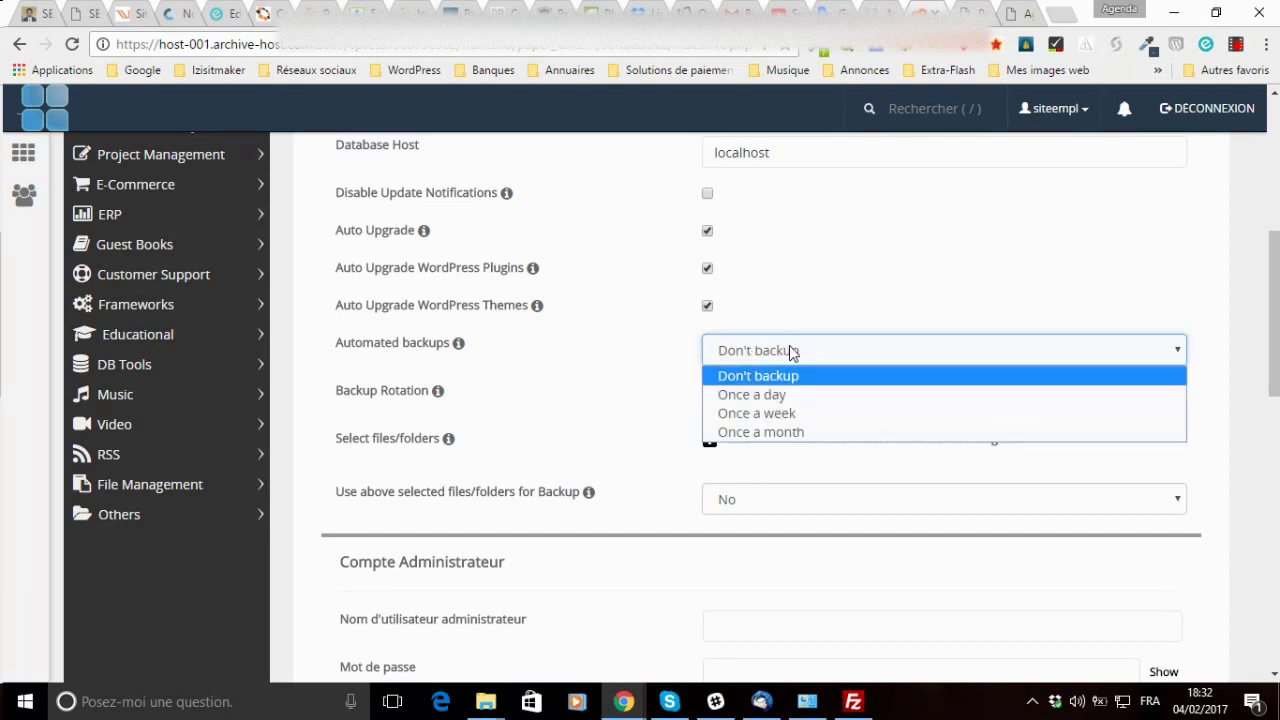
{"action": "left_click", "coordinate": [796, 398]}
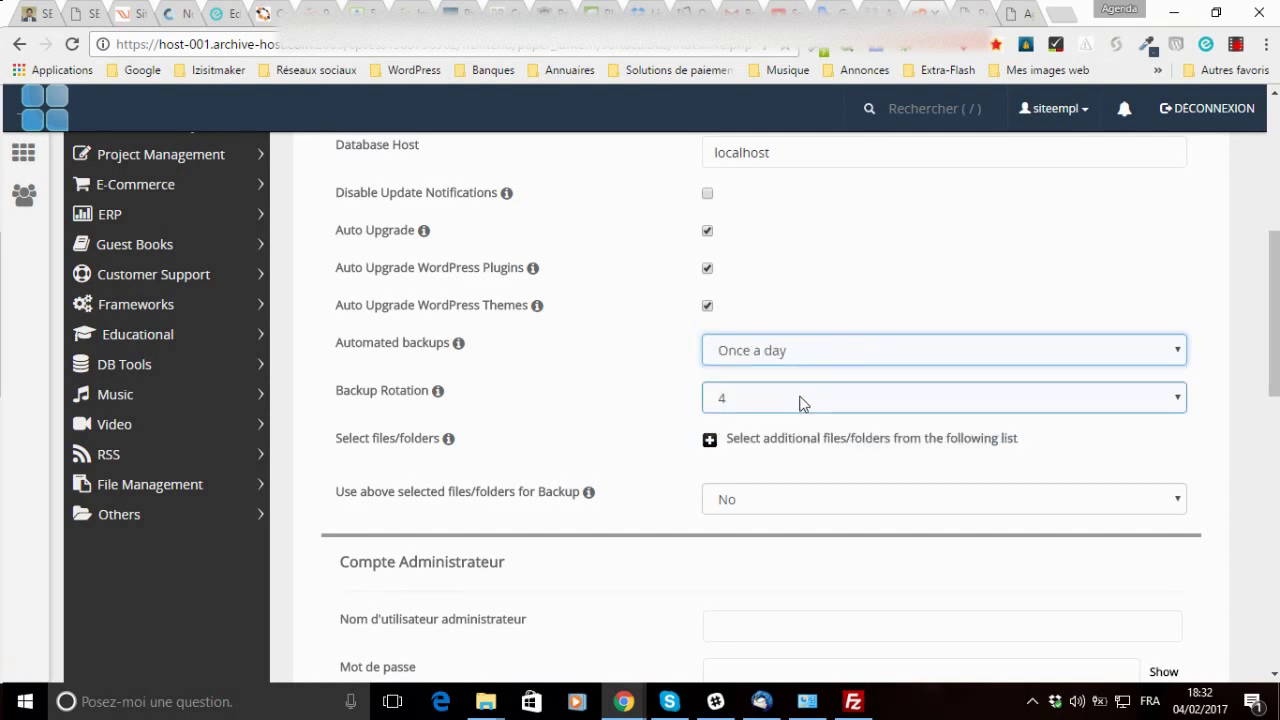
{"action": "left_click", "coordinate": [803, 402]}
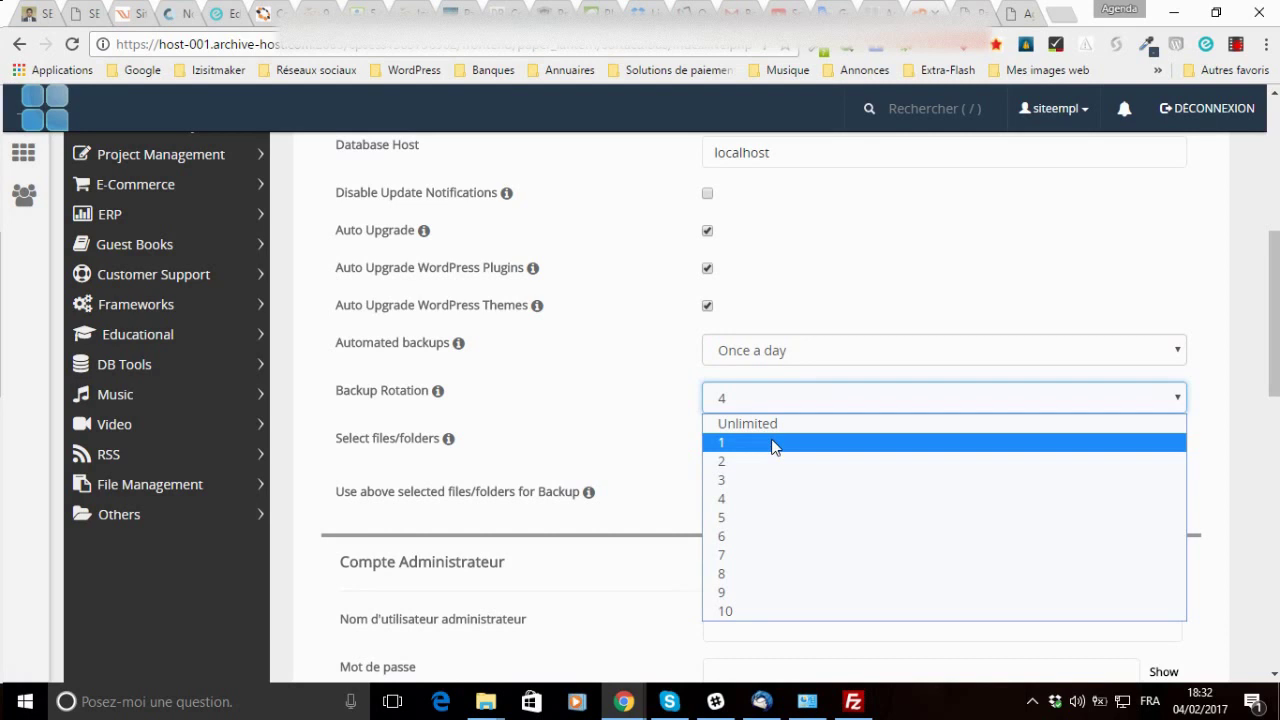
{"action": "left_click", "coordinate": [771, 443]}
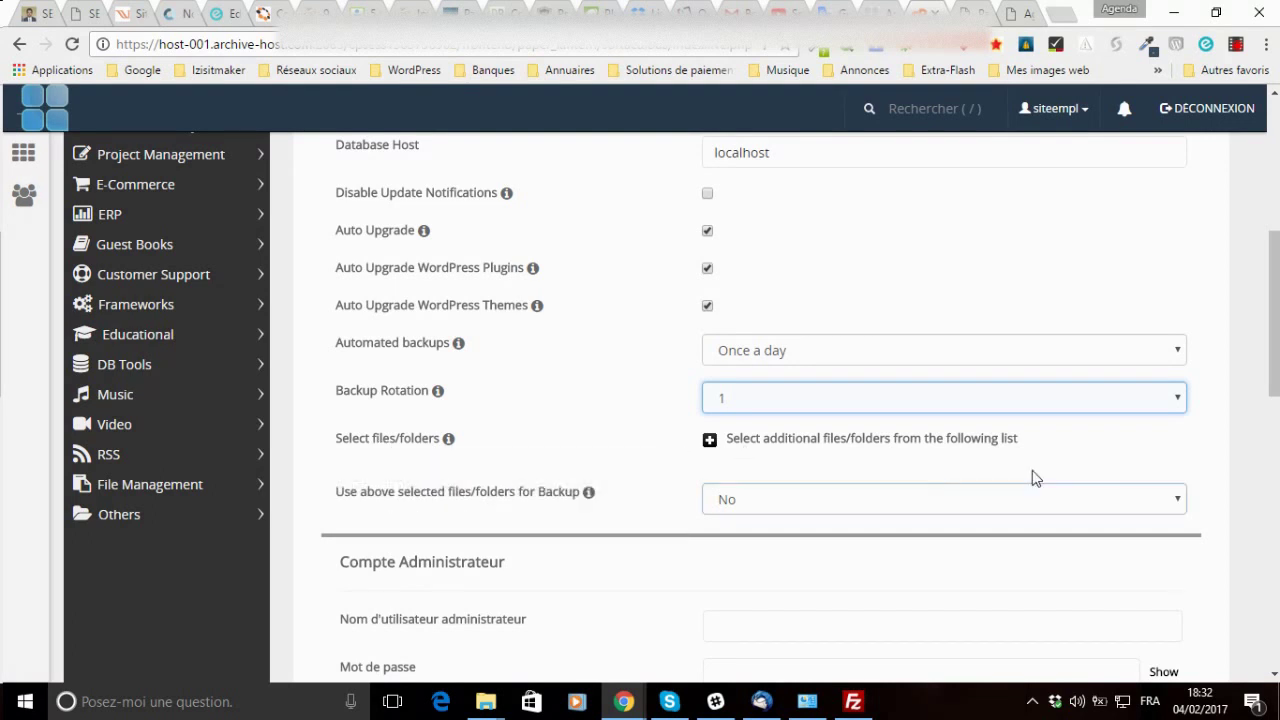
Step: Review the remaining administrator, plugin and info sections, save the installation details and dismiss the browser's offer to store the password
{"action": "scroll", "coordinate": [563, 478], "scroll_direction": "down", "scroll_amount": 2}
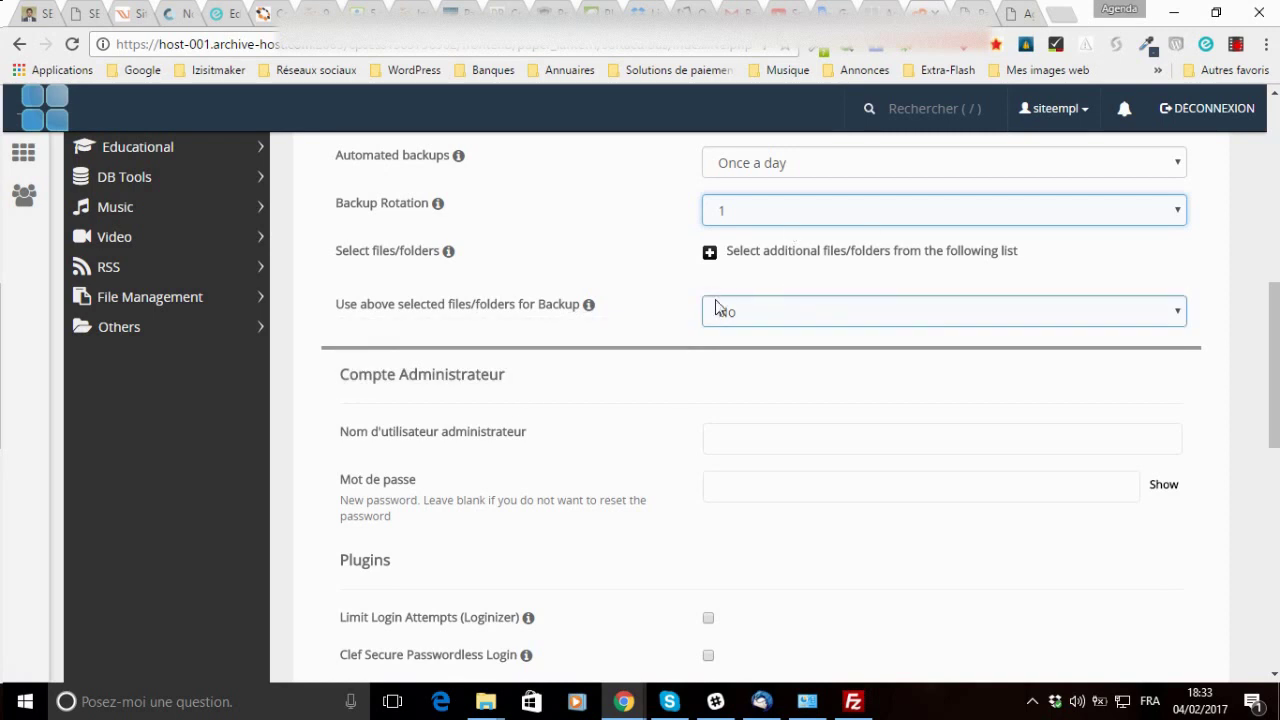
{"action": "scroll", "coordinate": [705, 316], "scroll_direction": "down", "scroll_amount": 2}
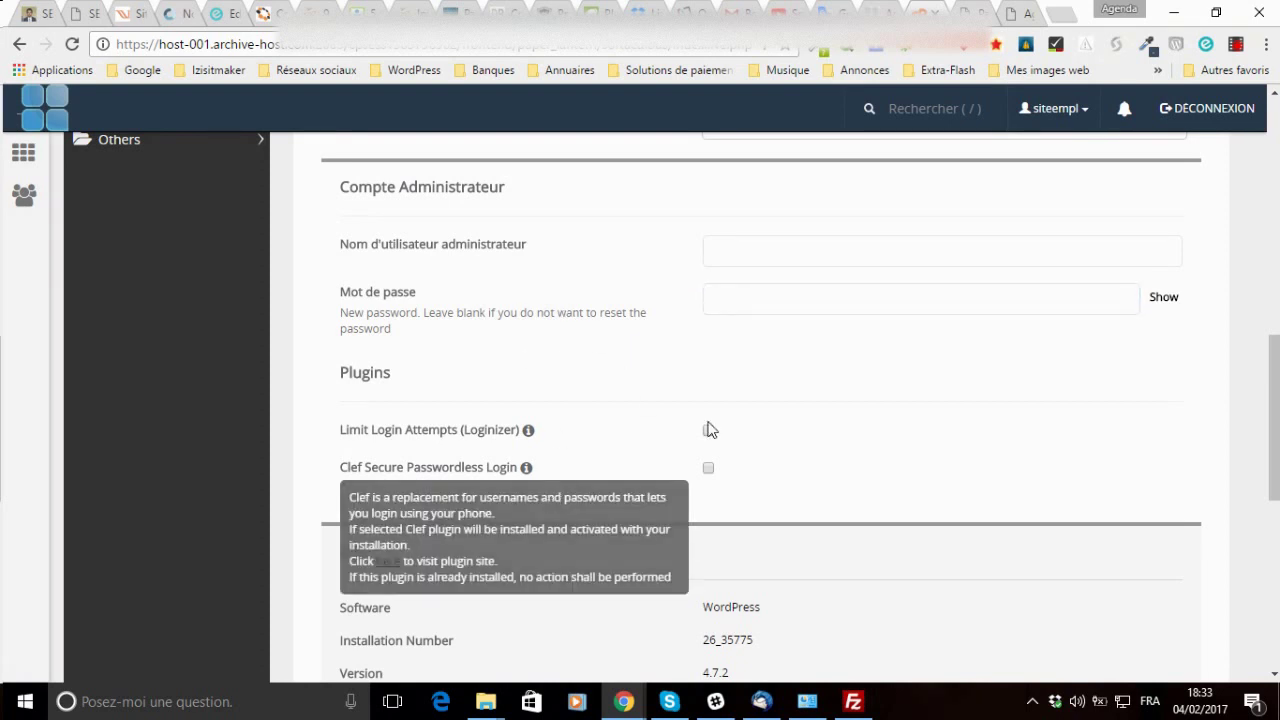
{"action": "scroll", "coordinate": [751, 423], "scroll_direction": "down", "scroll_amount": 1}
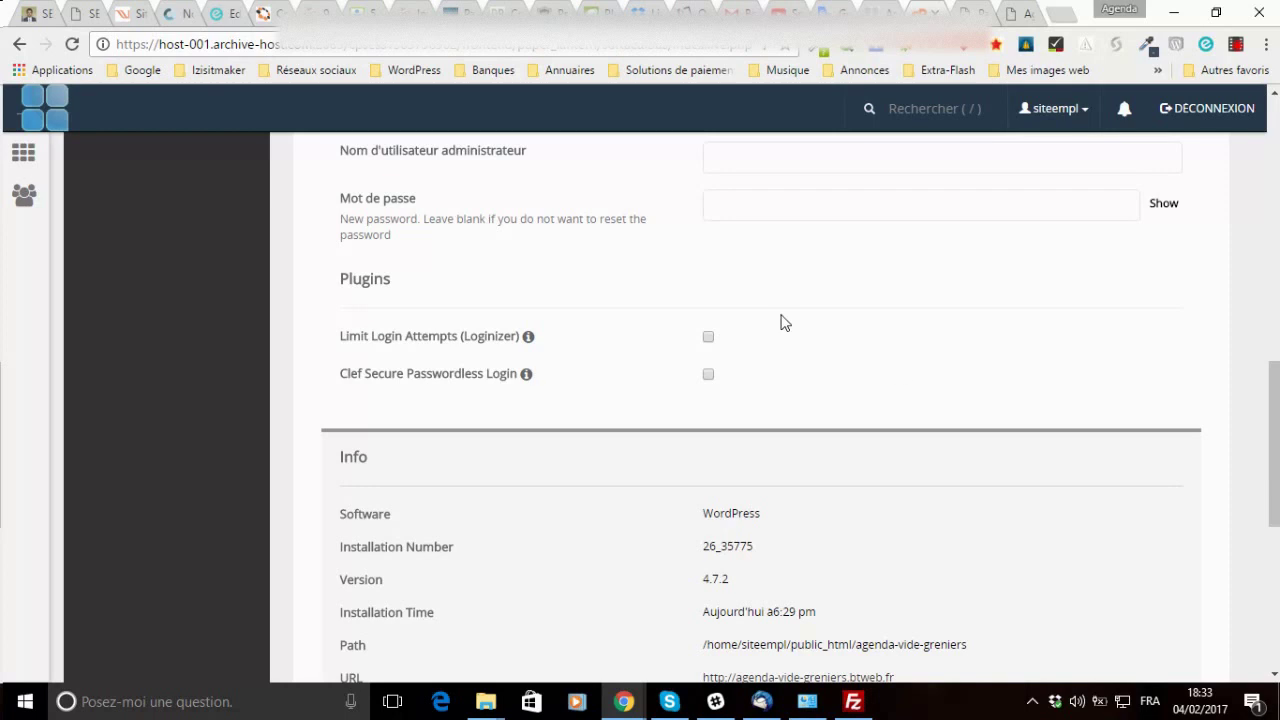
{"action": "mouse_move", "coordinate": [444, 350]}
{"action": "scroll", "coordinate": [489, 449], "scroll_direction": "down", "scroll_amount": 4}
{"action": "scroll", "coordinate": [490, 452], "scroll_direction": "down", "scroll_amount": 2}
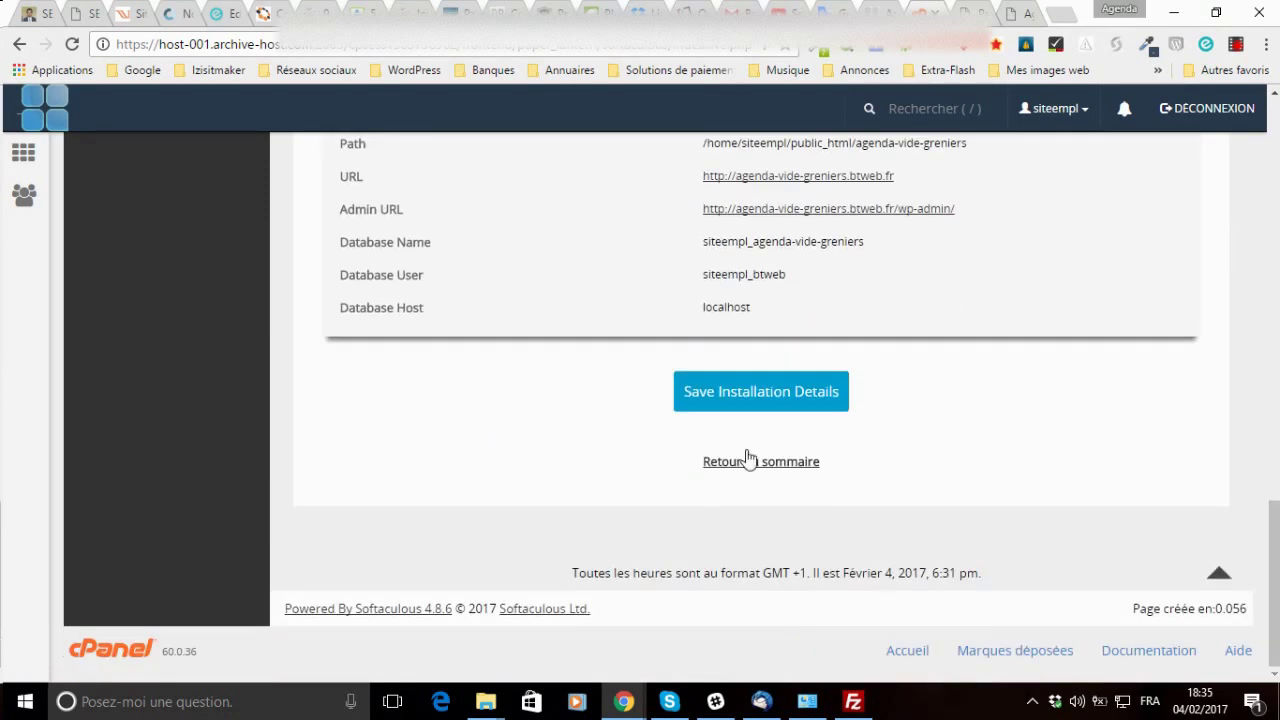
{"action": "left_click", "coordinate": [770, 405]}
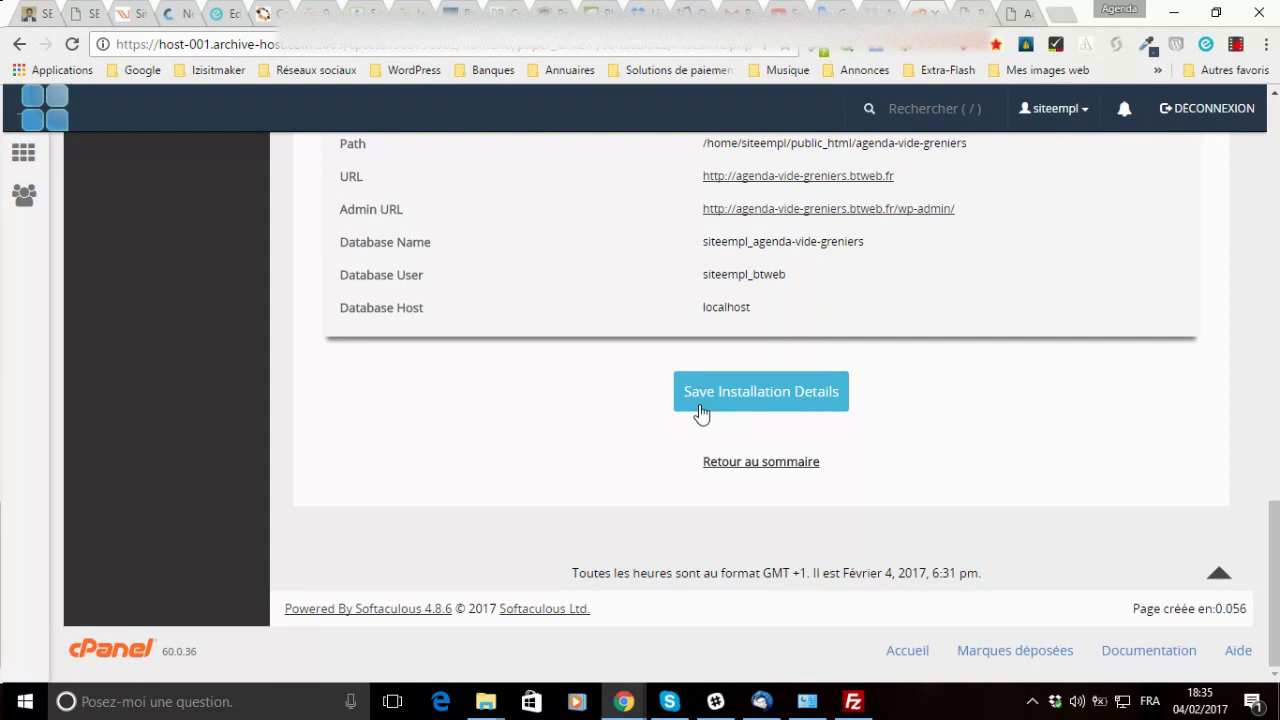
{"action": "left_click", "coordinate": [781, 394]}
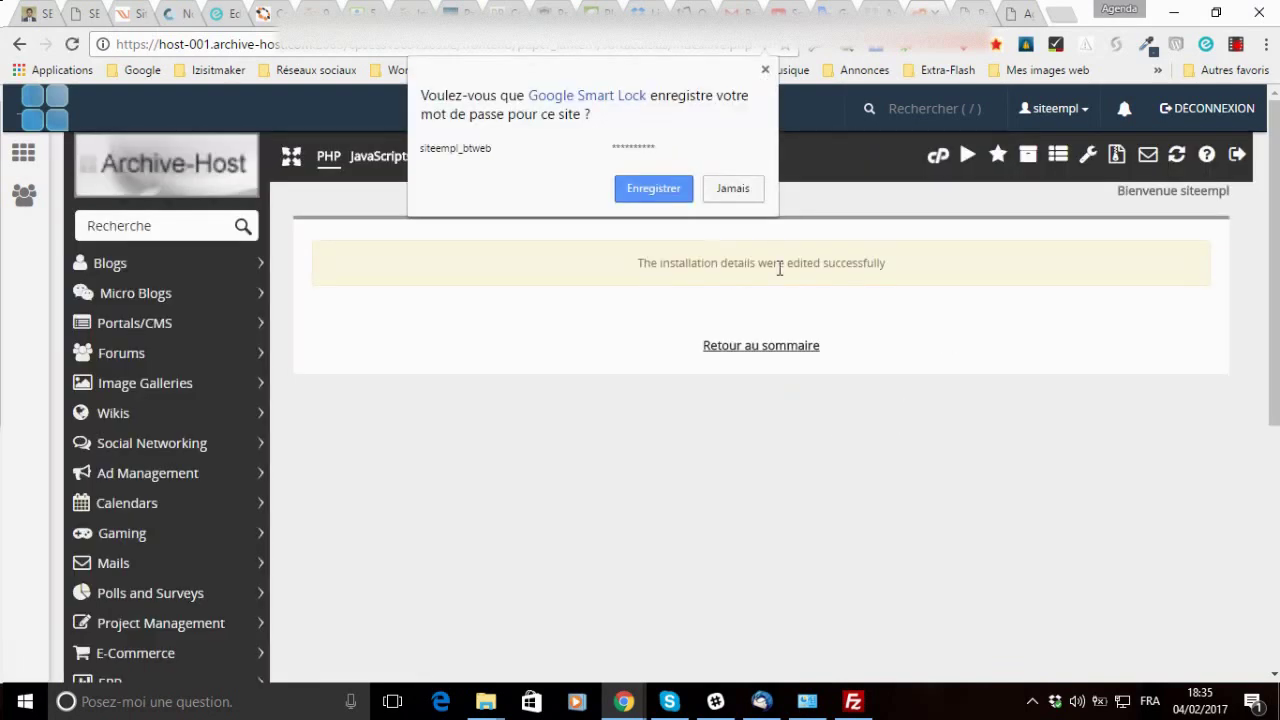
{"action": "left_click", "coordinate": [765, 69]}
Step: Return to the WordPress overview and examine the agenda-vide-greniers.btweb.fr entry in the list of current installations
{"action": "left_click", "coordinate": [771, 352]}
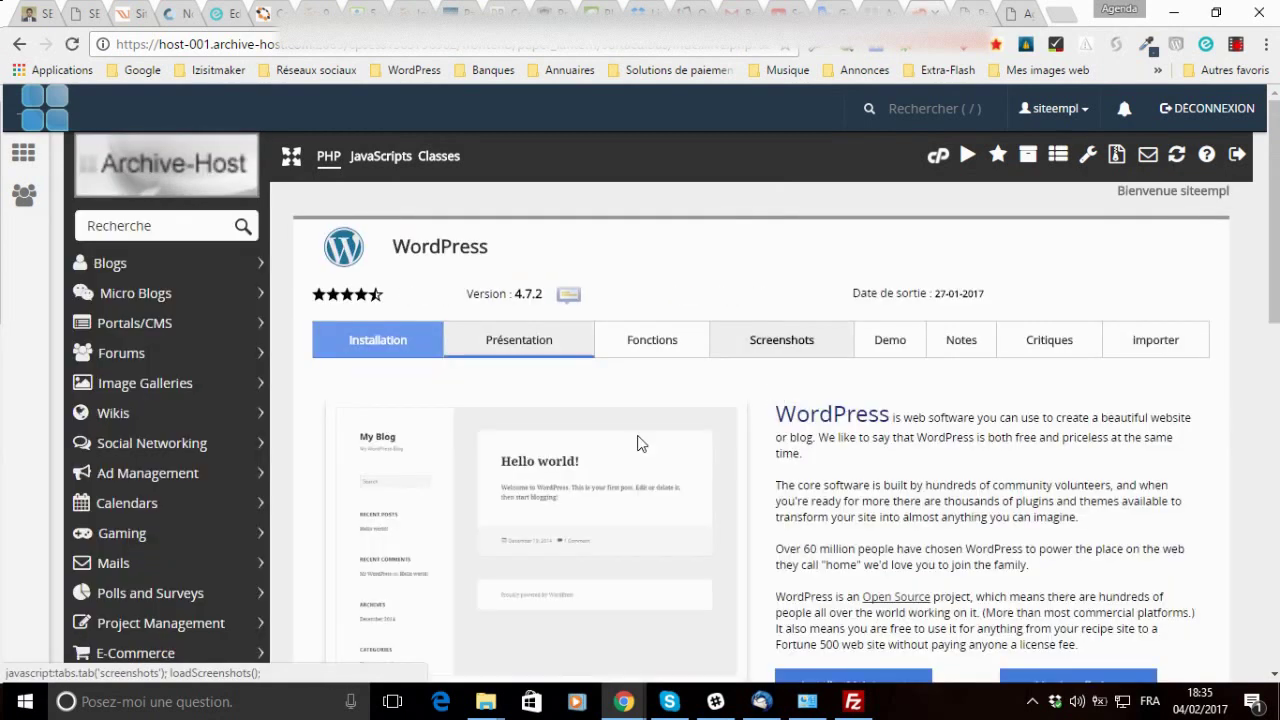
{"action": "scroll", "coordinate": [640, 440], "scroll_direction": "down", "scroll_amount": 15}
{"action": "scroll", "coordinate": [1043, 429], "scroll_direction": "up", "scroll_amount": 3}
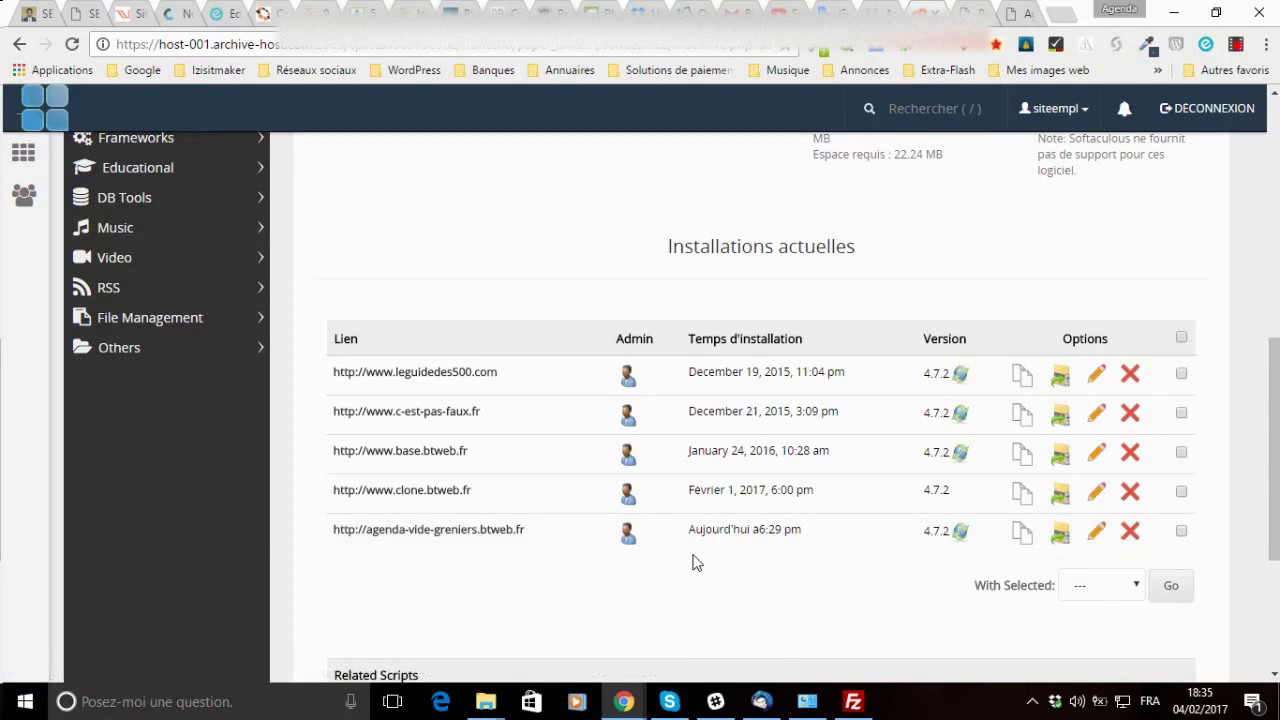
{"action": "scroll", "coordinate": [830, 548], "scroll_direction": "down", "scroll_amount": 3}
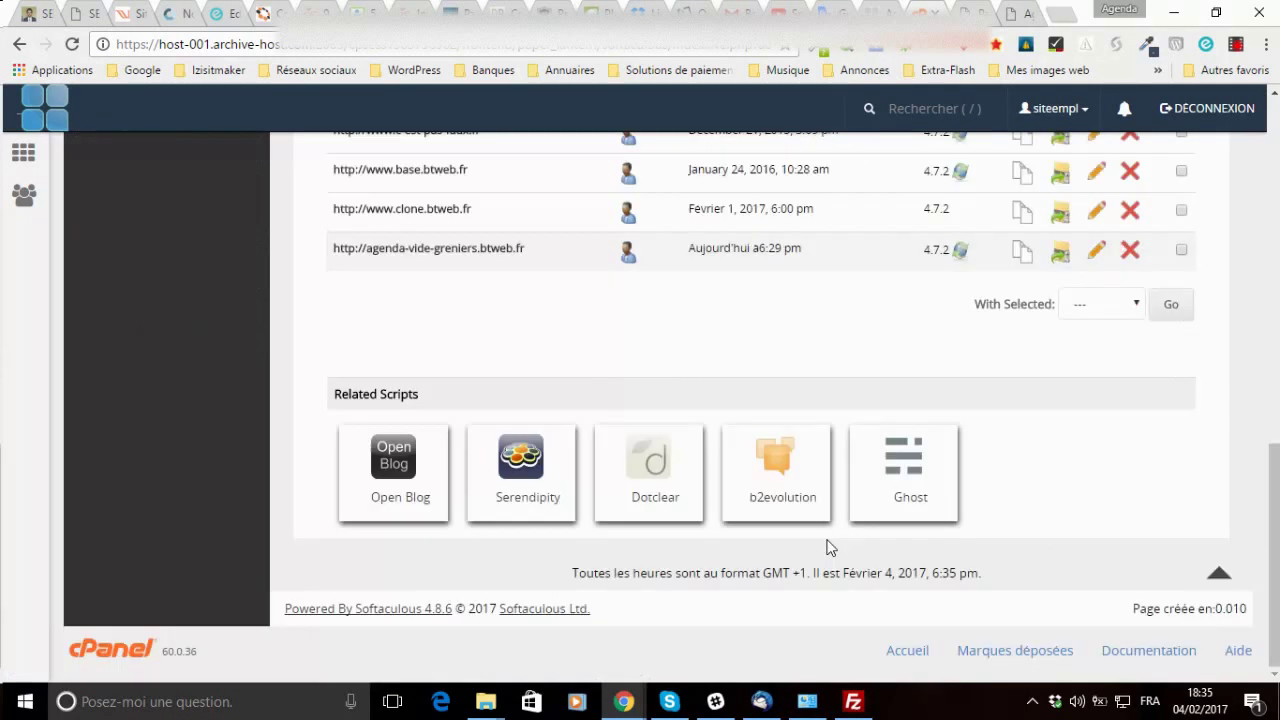